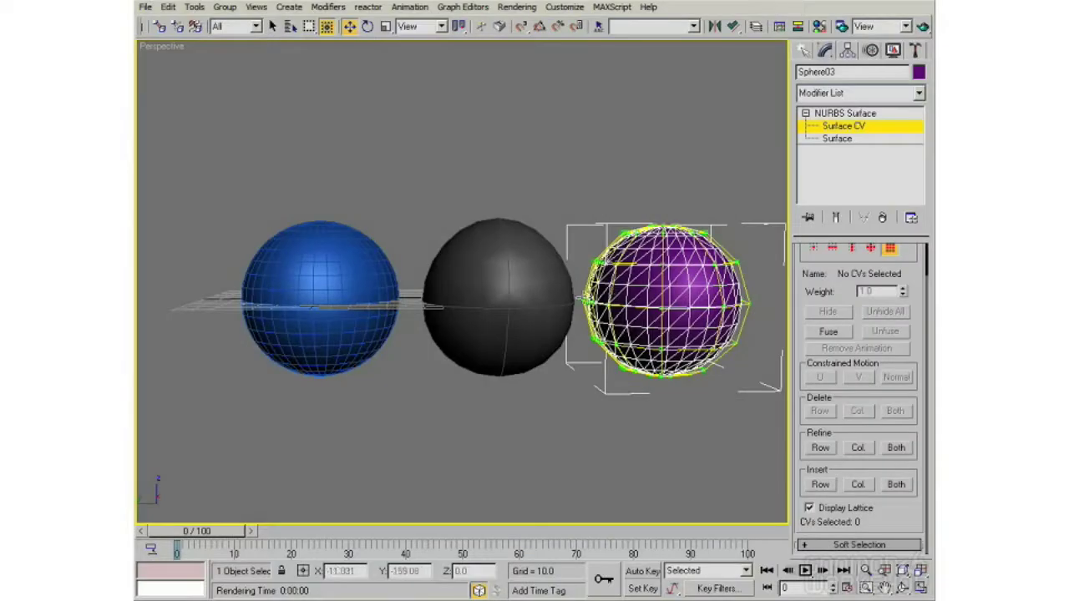
Pan the view left and start creating a Box from Standard Primitives.
middle_drag(735, 351, 561, 338)
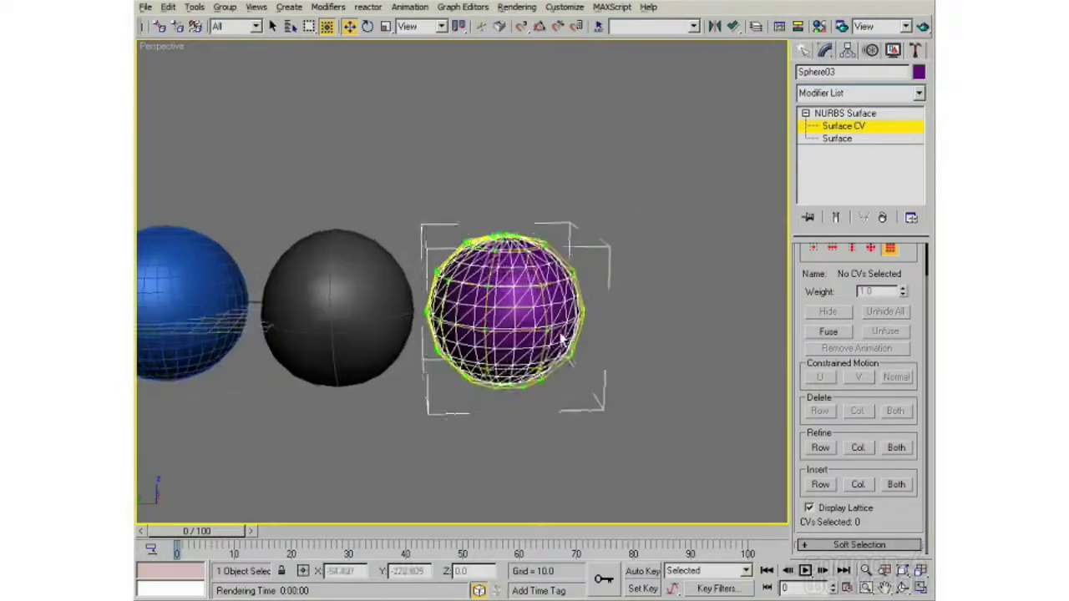
click(805, 51)
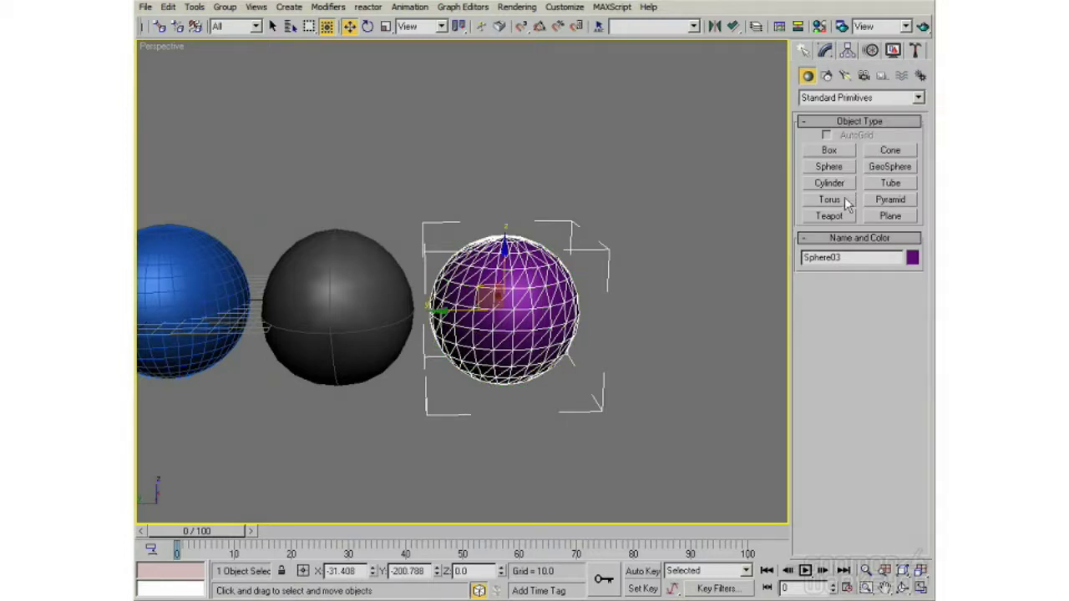
click(830, 151)
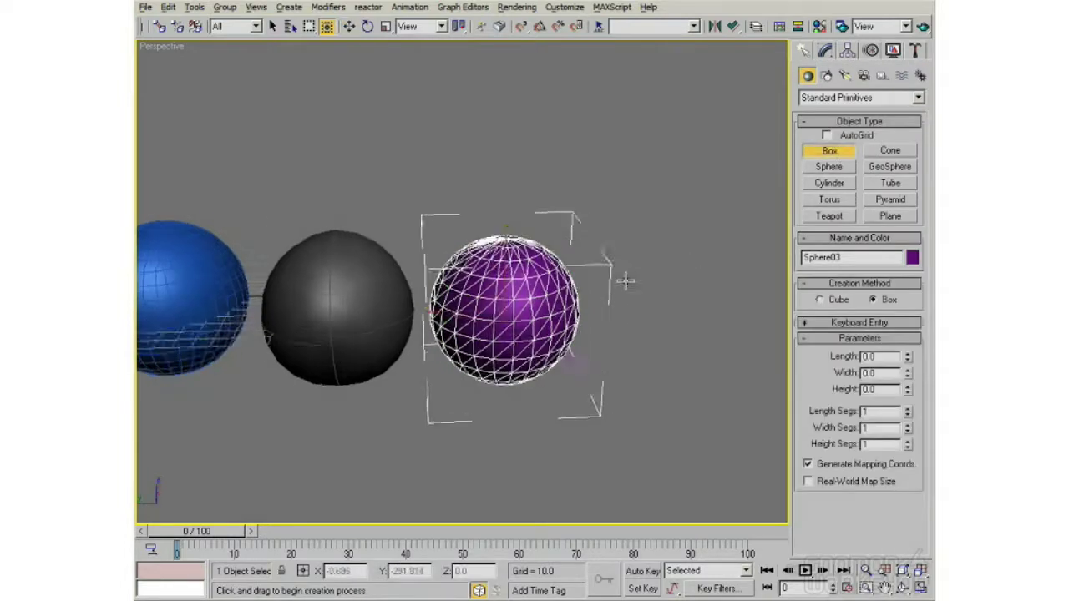
Draw Box01 right of the three spheres, then move it down and slightly left.
middle_drag(623, 305, 543, 257)
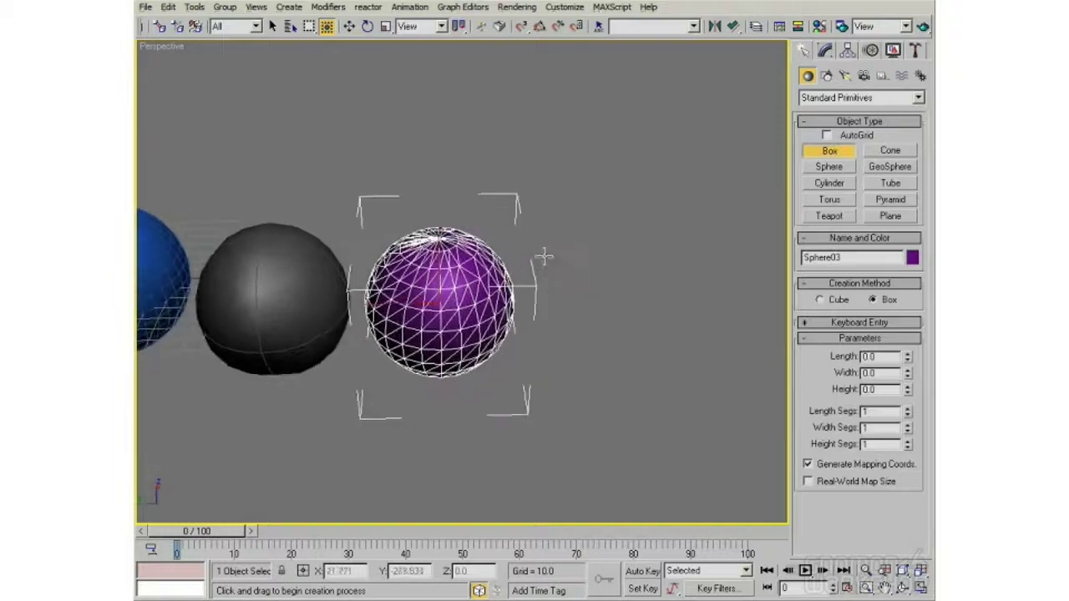
drag(543, 258, 752, 348)
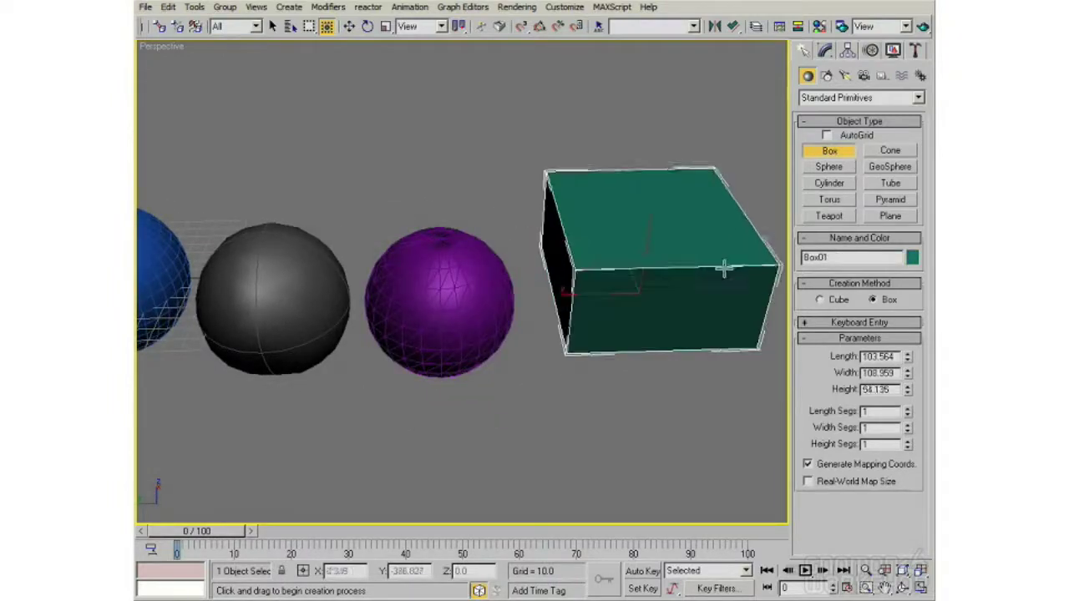
click(711, 226)
alt+middle_drag(671, 275, 659, 245)
scroll(650, 254, down, 3)
key(w)
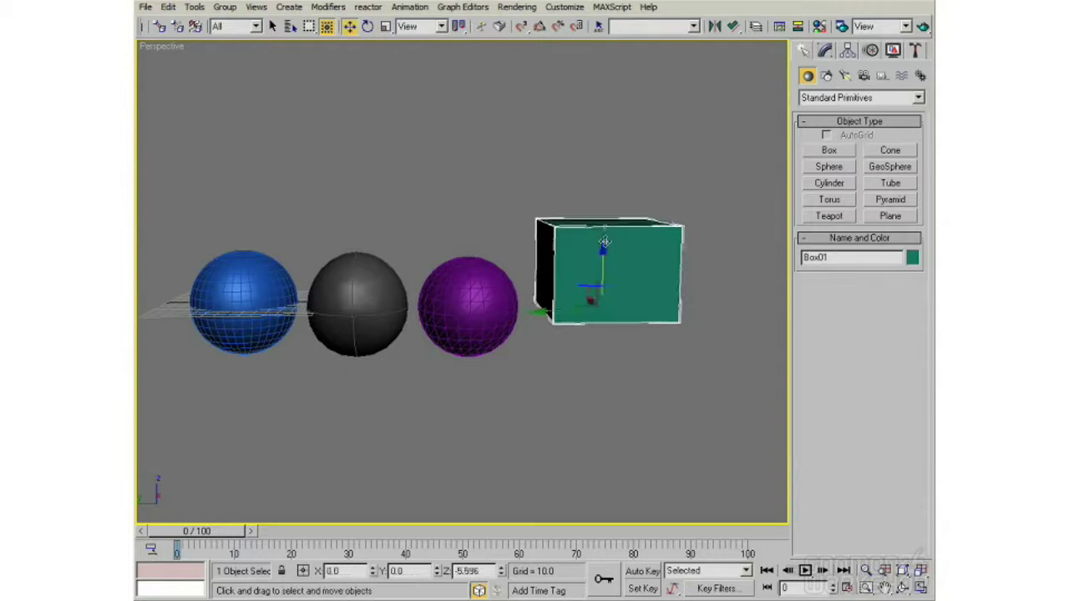
drag(605, 242, 616, 303)
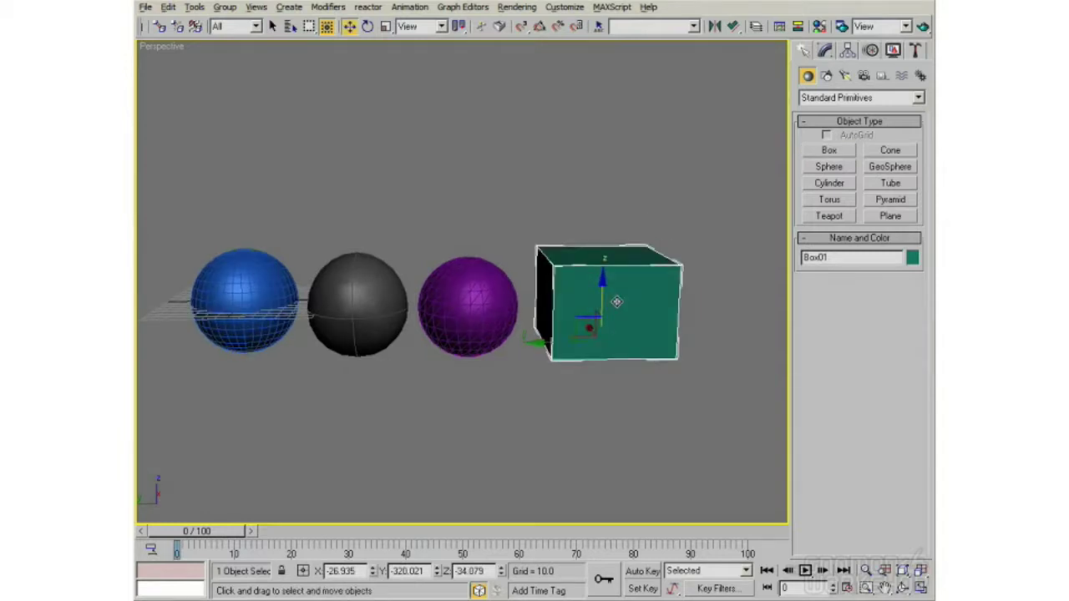
Convert Box01 to an Editable Poly from its right-click menu.
right_click(581, 266)
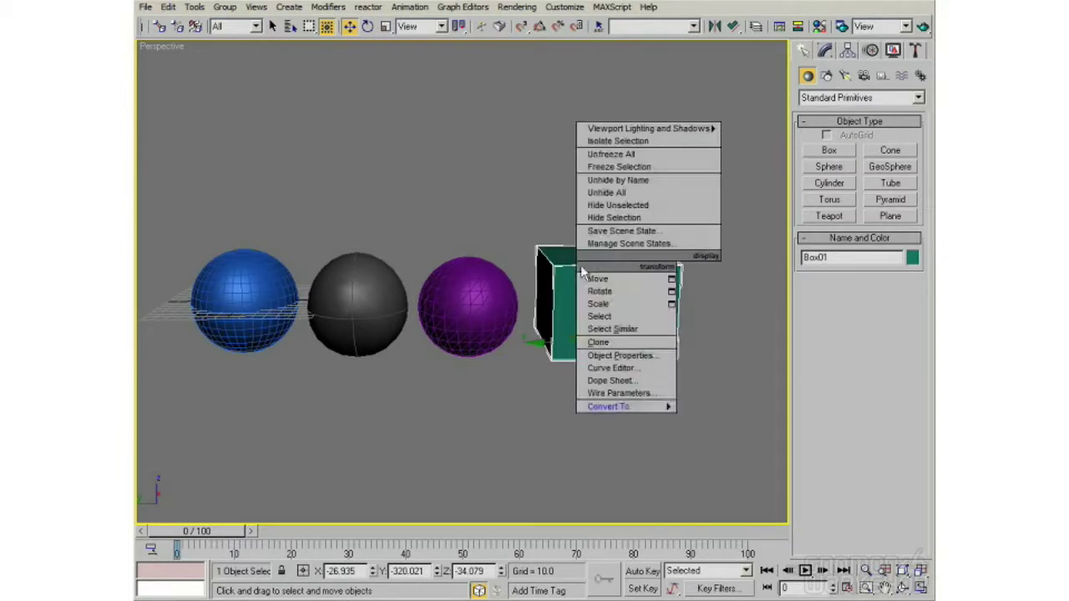
mouse_move(652, 415)
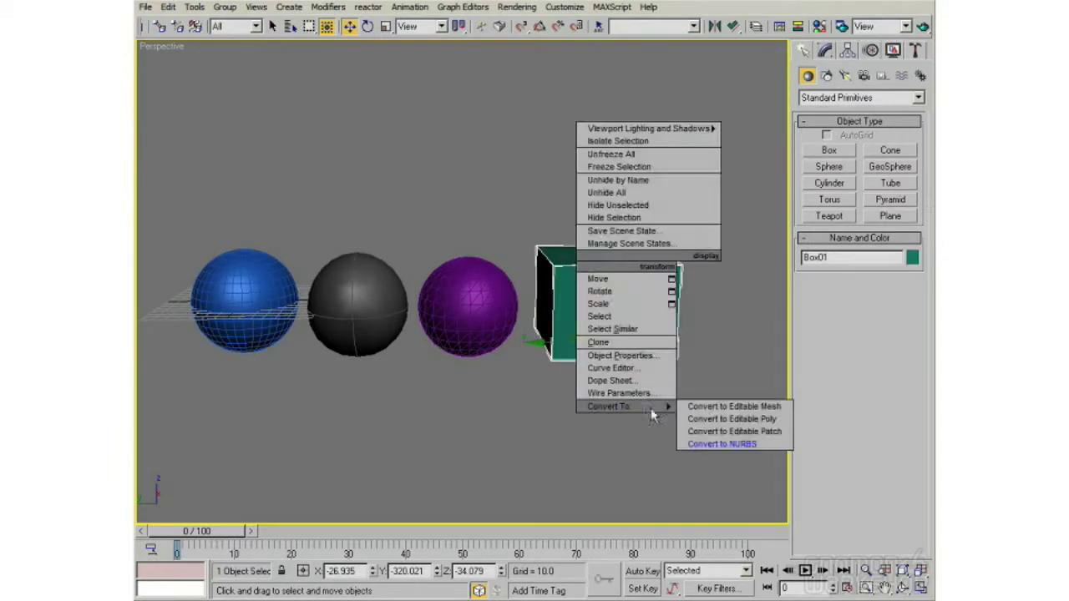
click(718, 418)
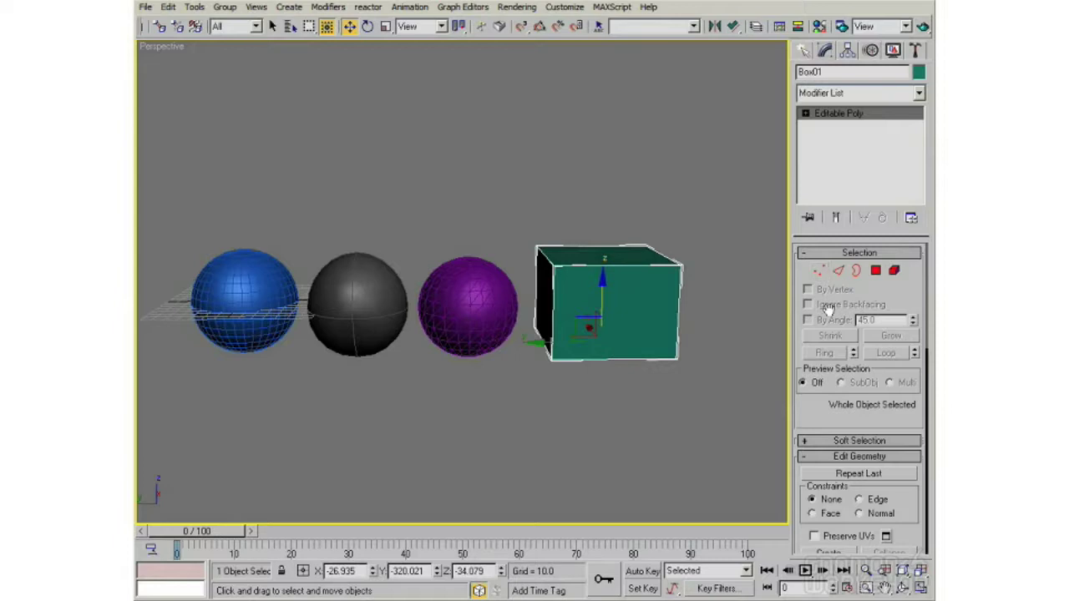
Scroll the Modify panel past Edit Geometry to the Subdivision Surface rollout.
drag(814, 415, 806, 361)
scroll(806, 360, down, 5)
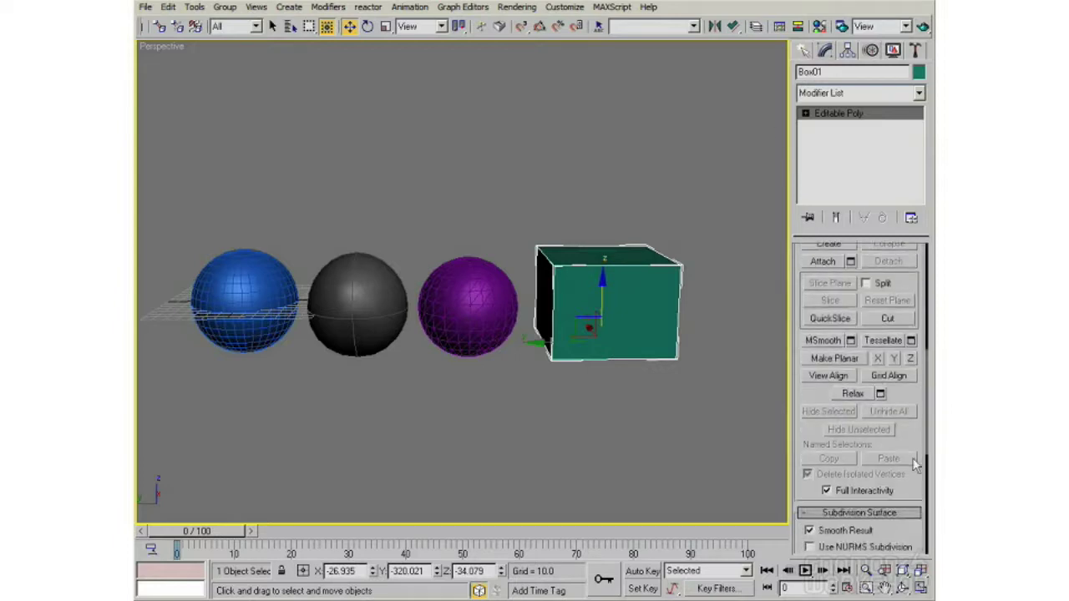
drag(912, 435, 903, 182)
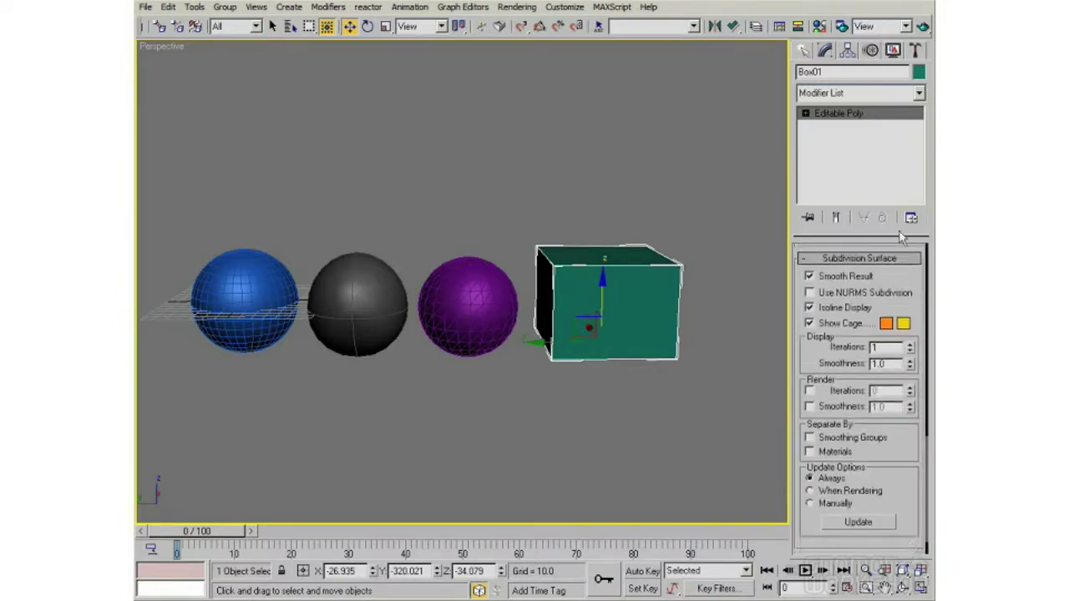
Enable Use NURMS Subdivision on Box01, then scale it down and move it left.
click(810, 293)
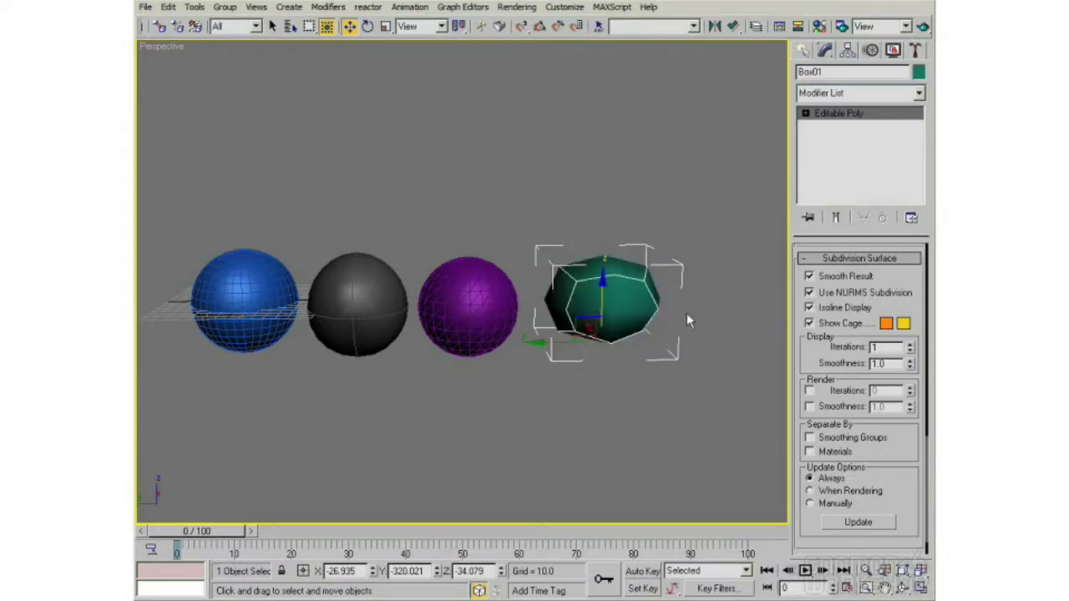
alt+middle_drag(687, 314, 653, 339)
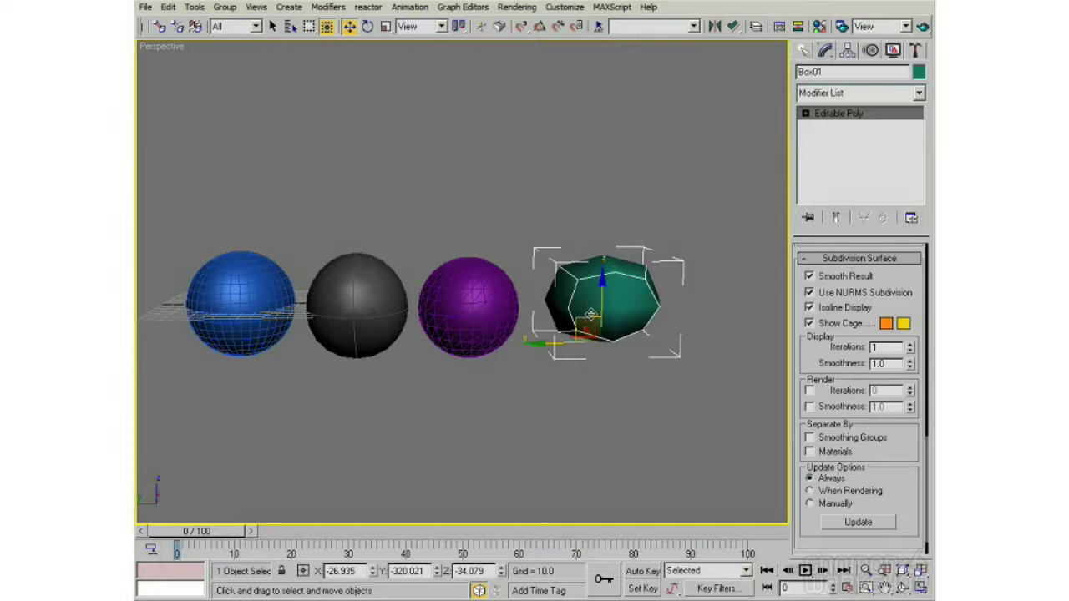
key(r)
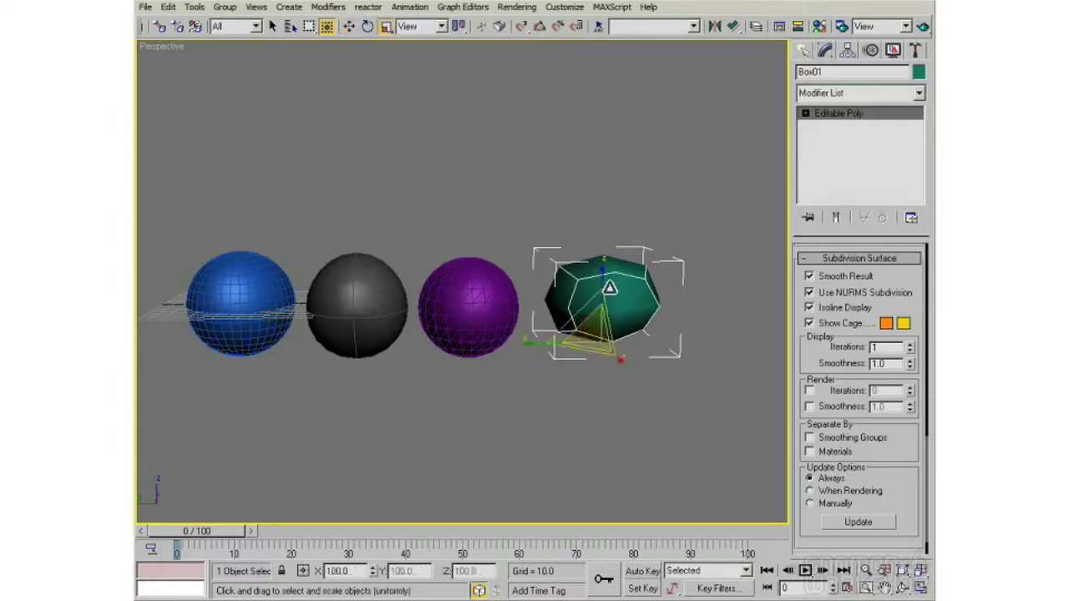
drag(602, 274, 601, 264)
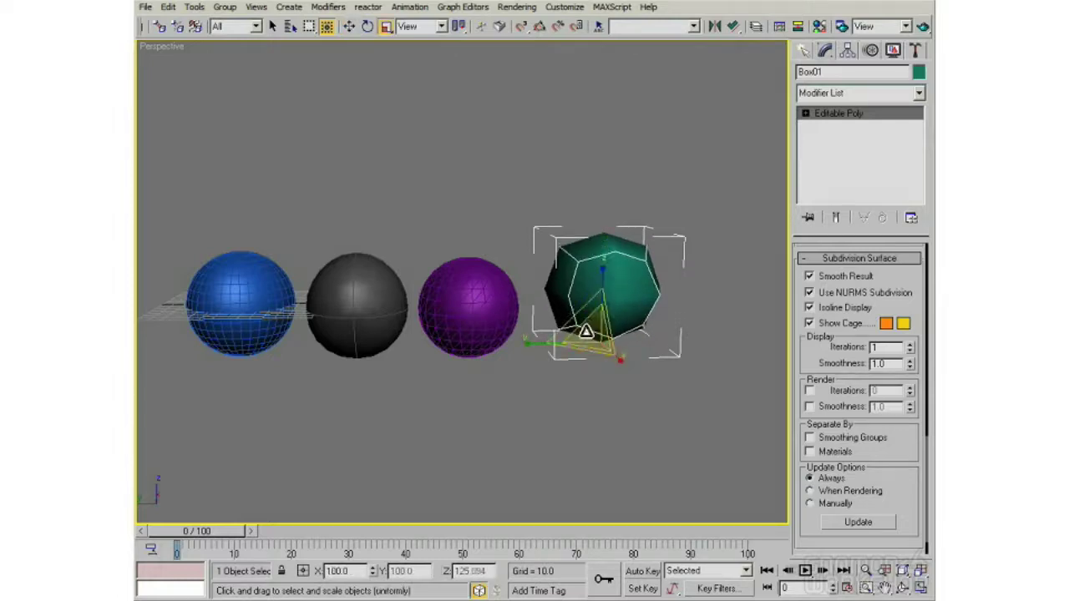
drag(585, 329, 610, 334)
key(w)
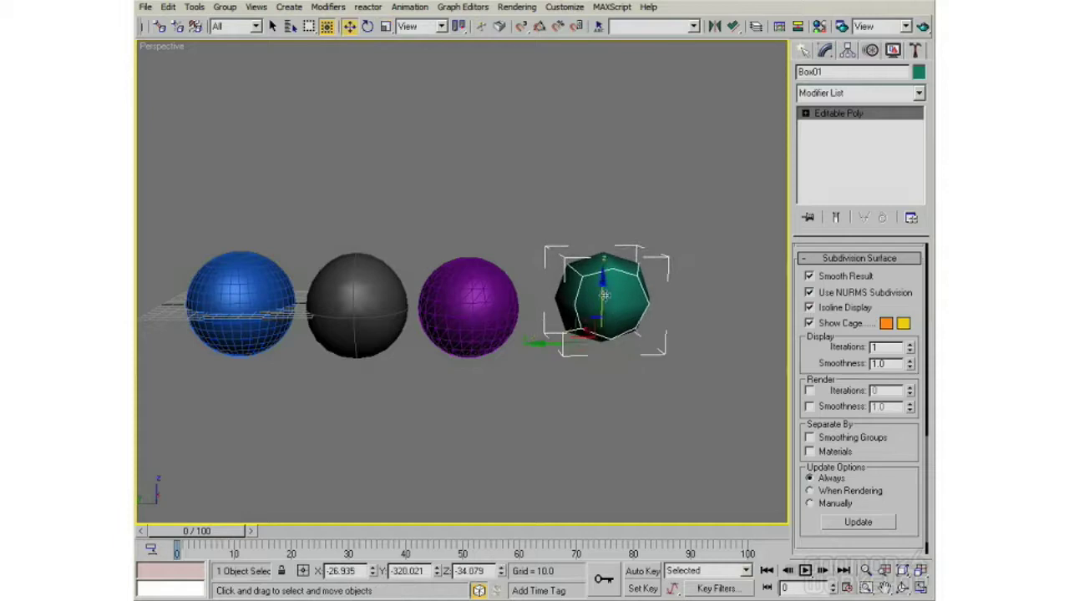
drag(602, 281, 522, 359)
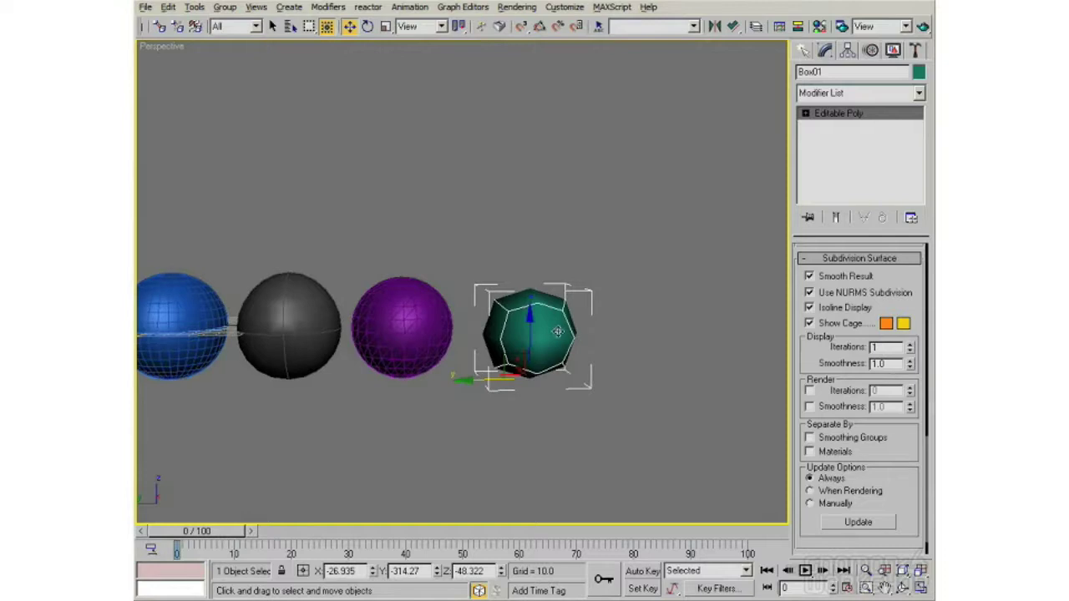
Try Display Iterations 2 and 1, toggle render iterations off again, and settle on 3.
middle_drag(468, 373, 530, 341)
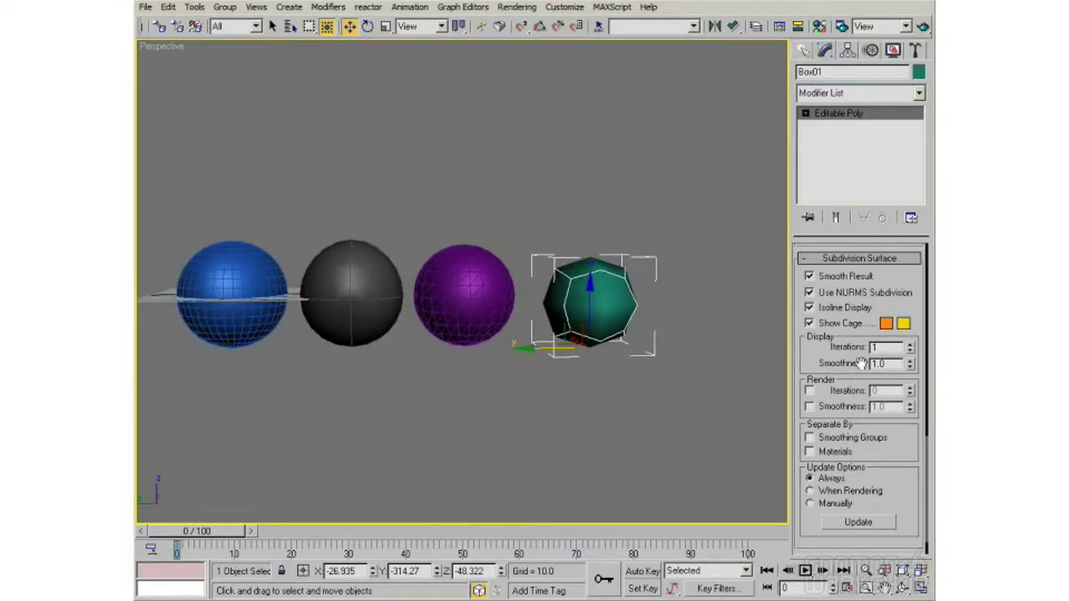
click(910, 344)
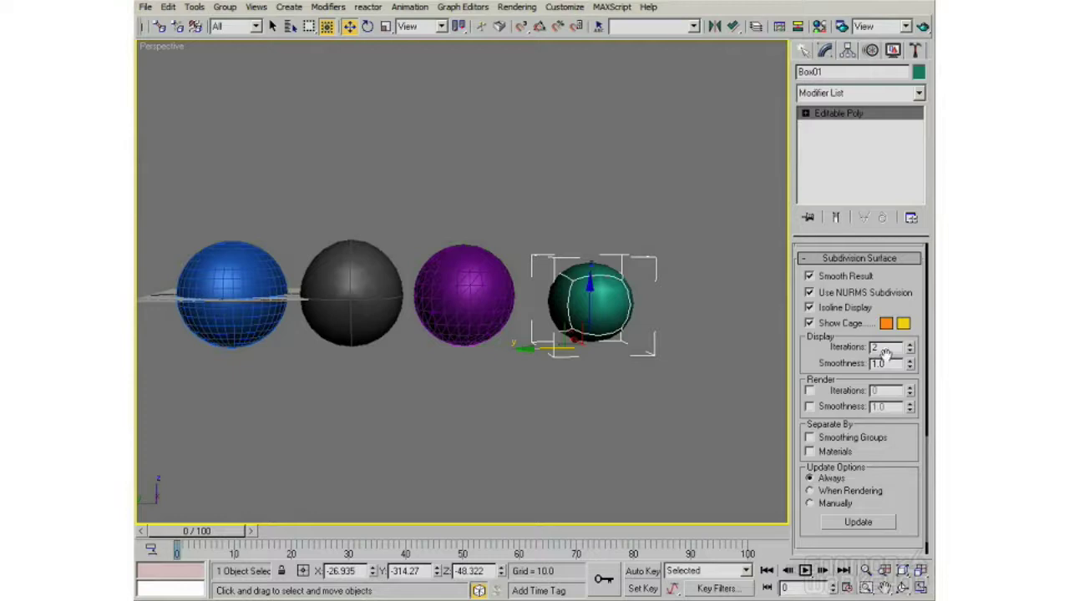
click(910, 350)
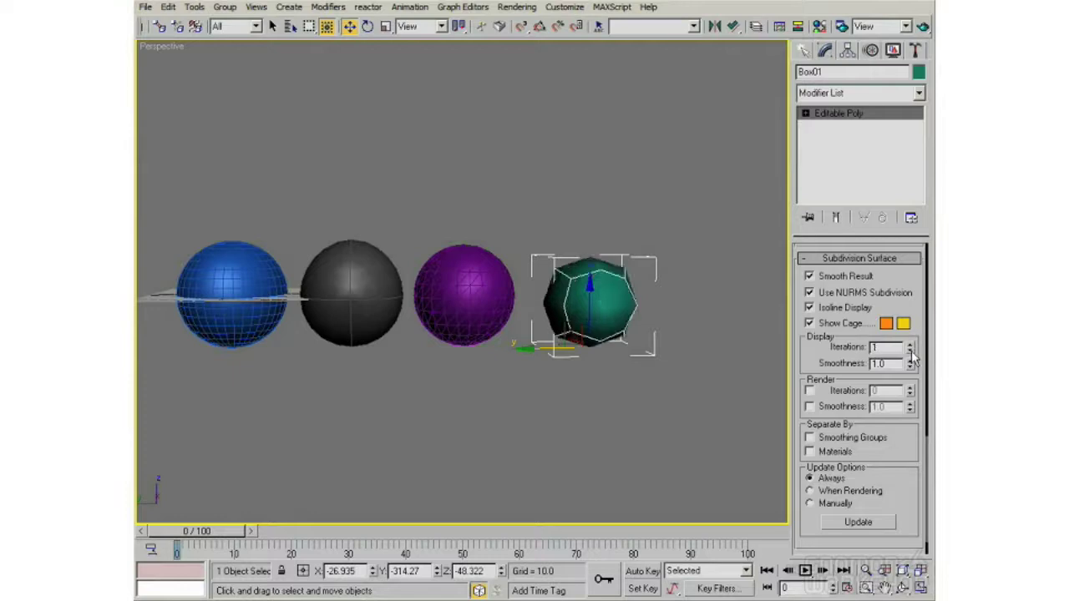
click(810, 390)
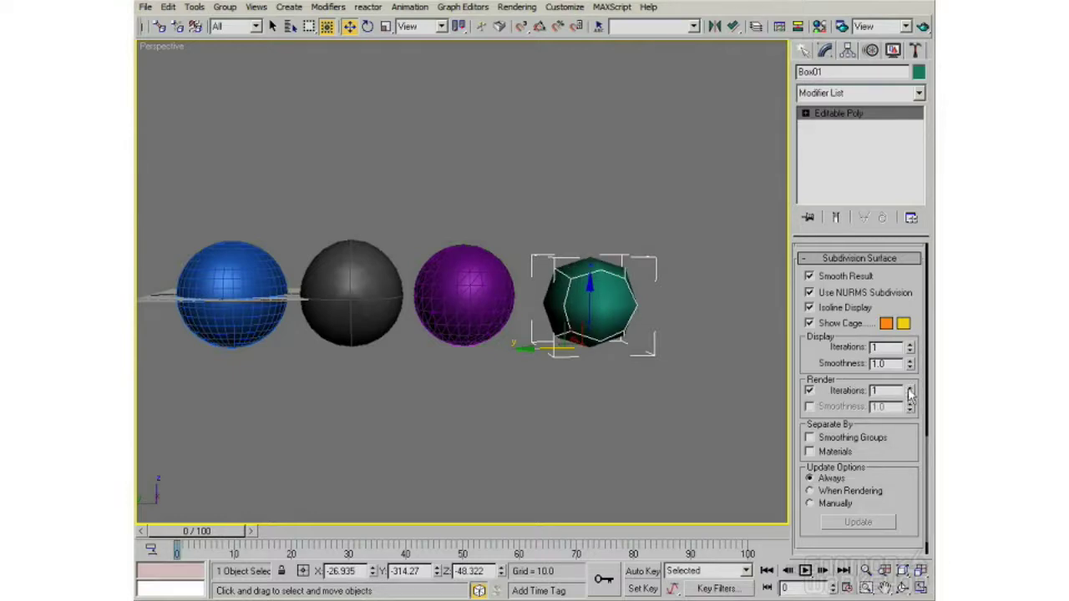
click(809, 392)
click(911, 346)
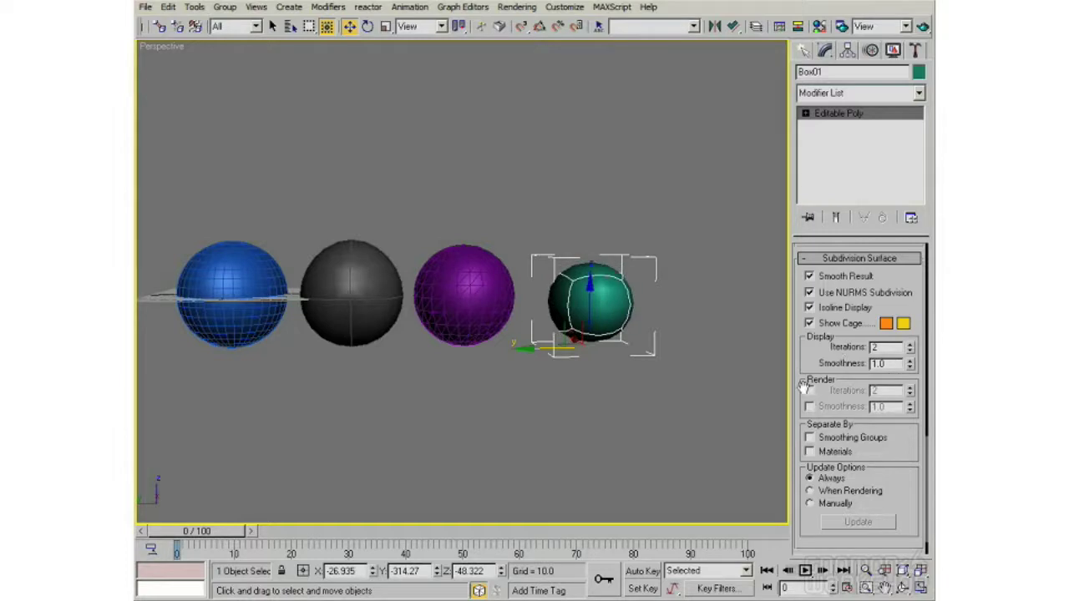
click(910, 346)
click(911, 352)
click(911, 346)
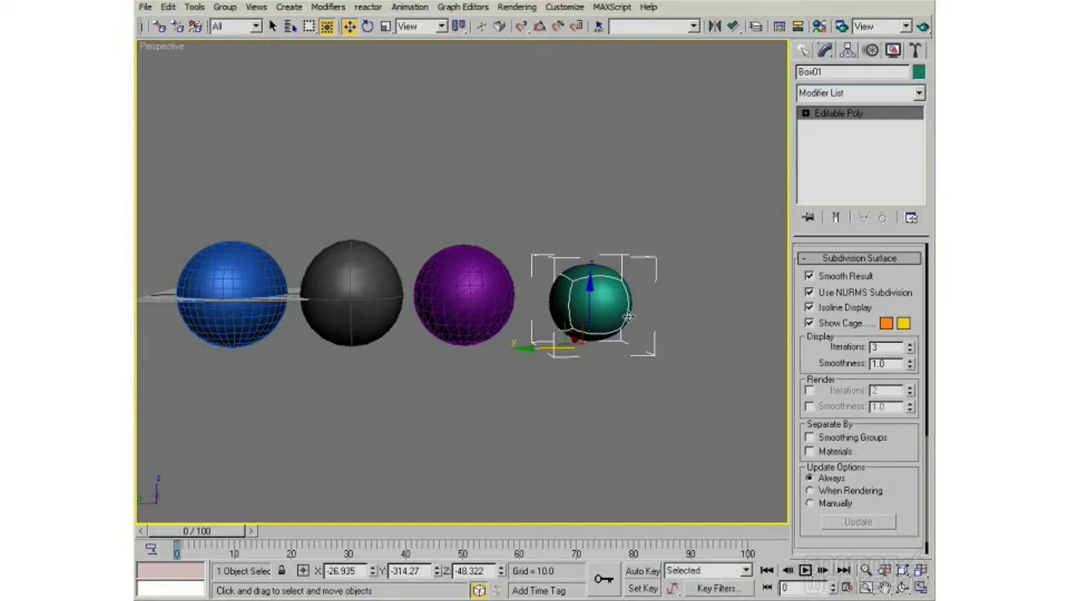
Uniformly scale the teal box up to about 125%.
scroll(808, 354, up, 2)
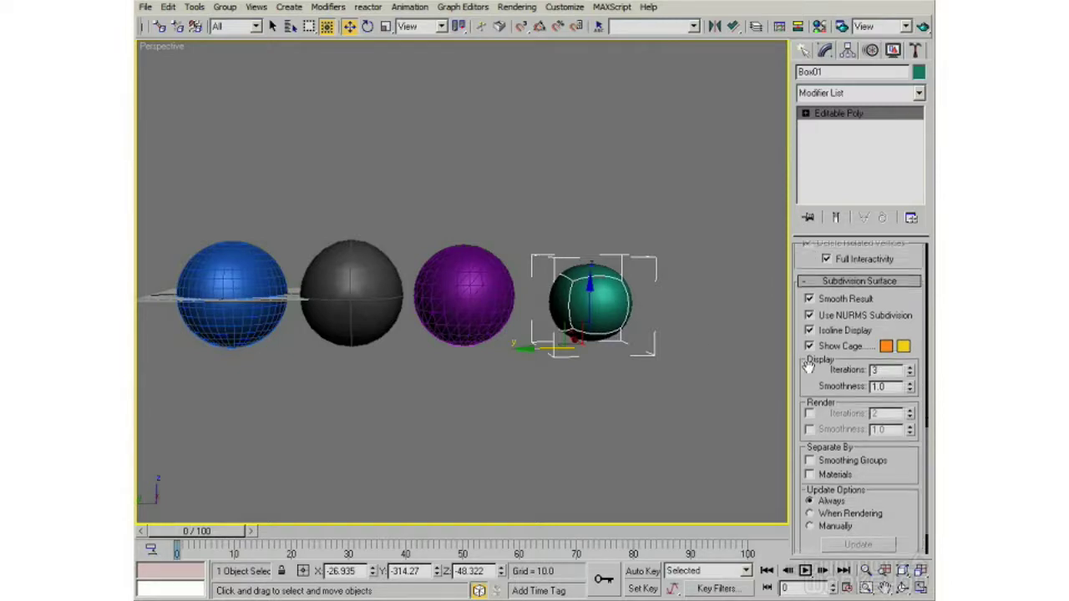
key(r)
mouse_move(595, 328)
mouse_down()
mouse_move(571, 316)
mouse_move(578, 328)
mouse_up()
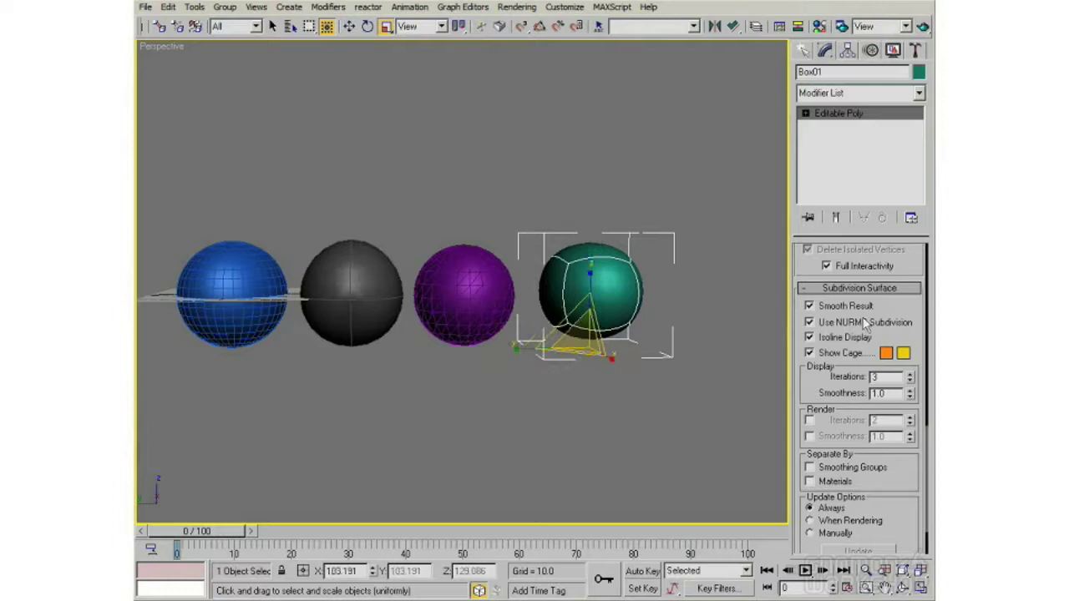
Toggle Use NURMS Subdivision off and on, then set Iterations to 1 and back to 3.
click(809, 323)
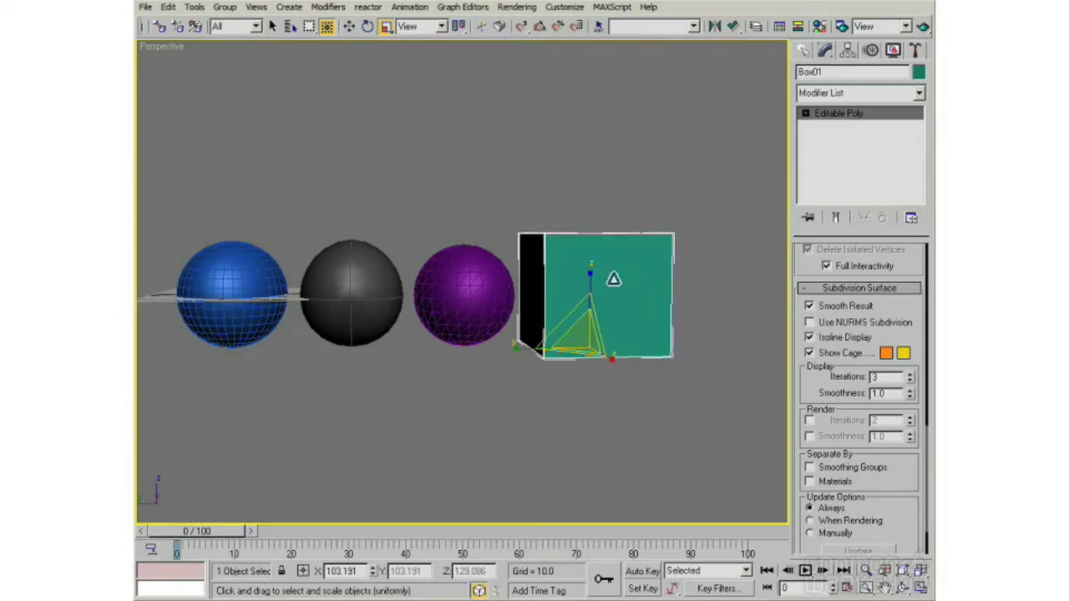
click(809, 322)
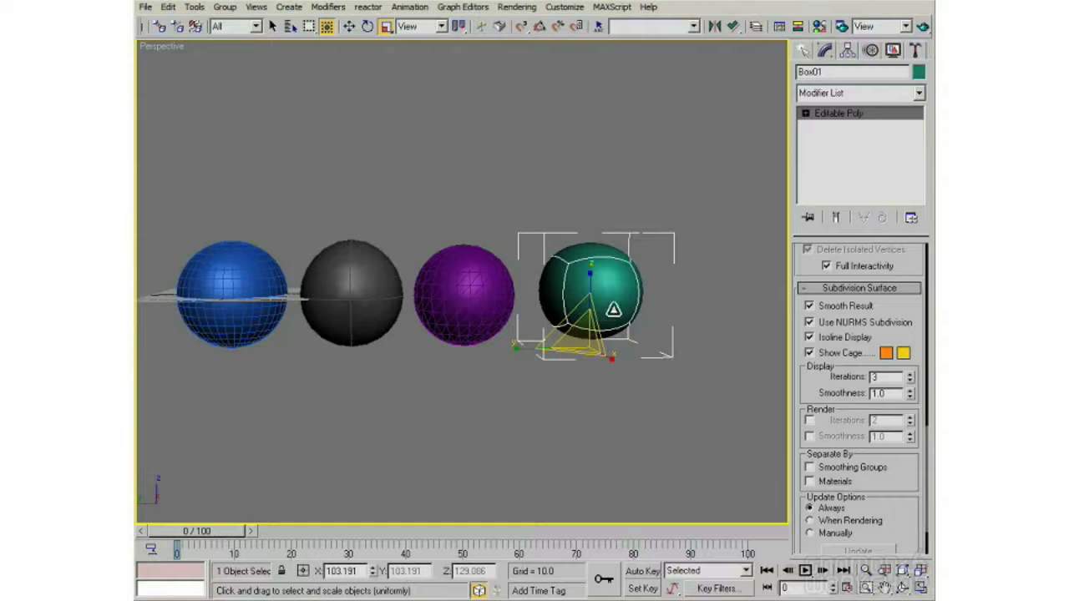
click(910, 382)
click(910, 381)
click(911, 378)
click(910, 377)
scroll(825, 376, up, 5)
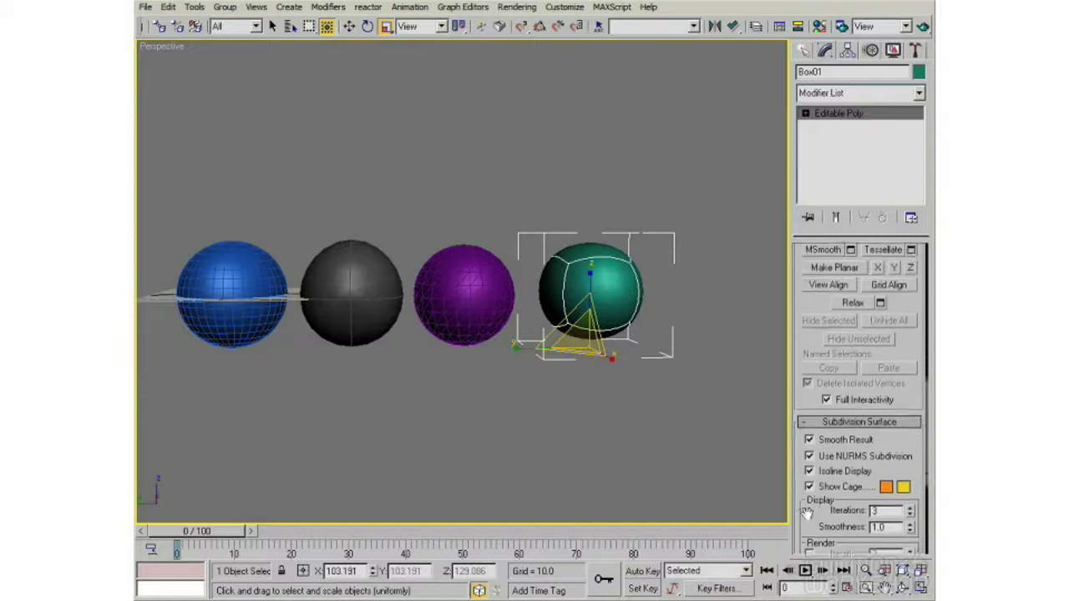
scroll(803, 361, up, 4)
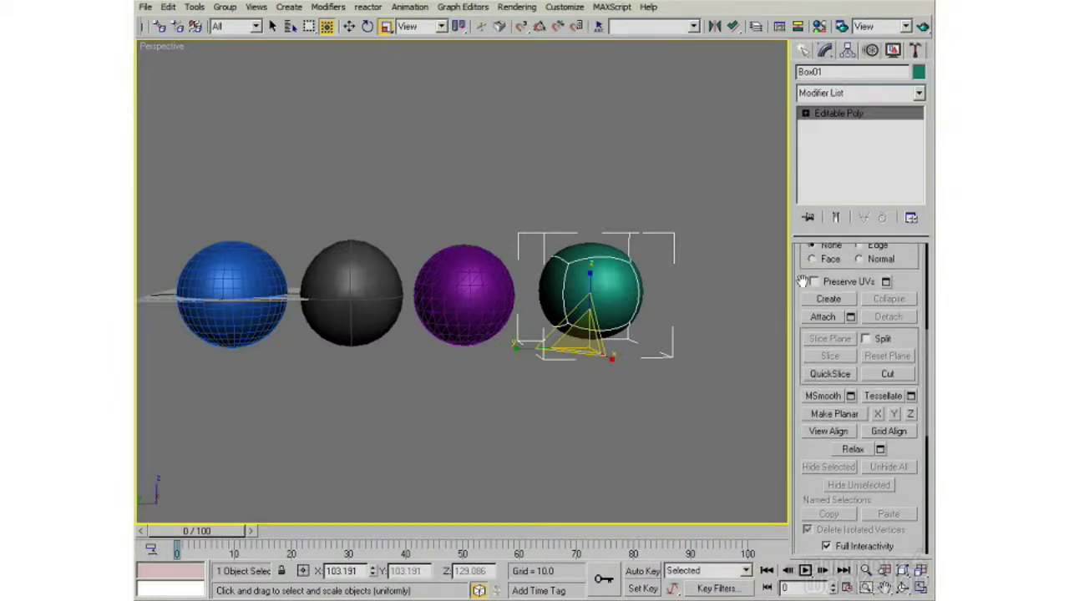
scroll(800, 280, up, 1)
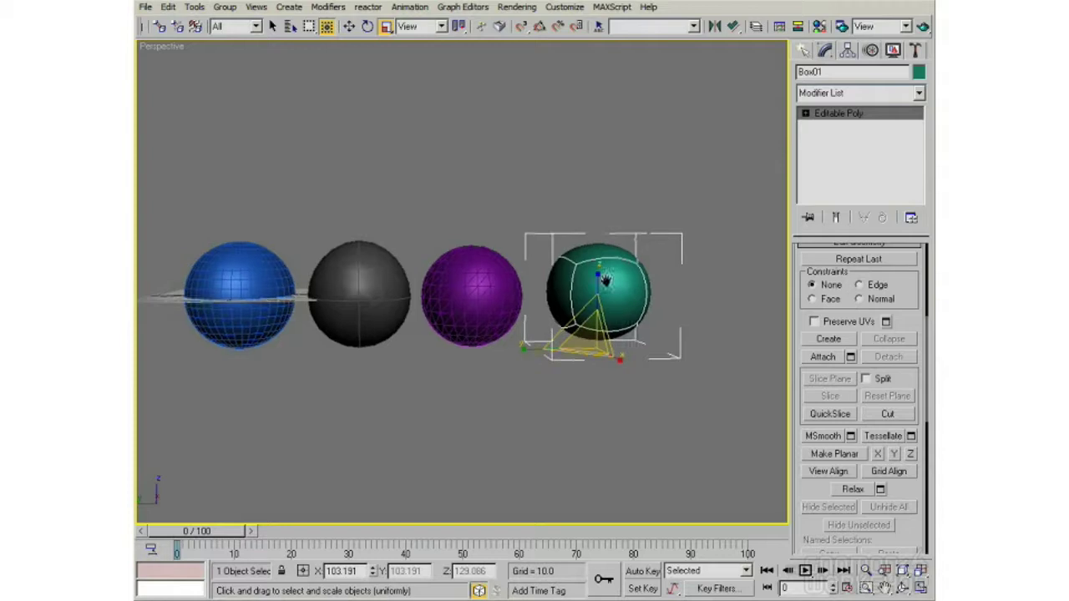
middle_drag(412, 278, 434, 278)
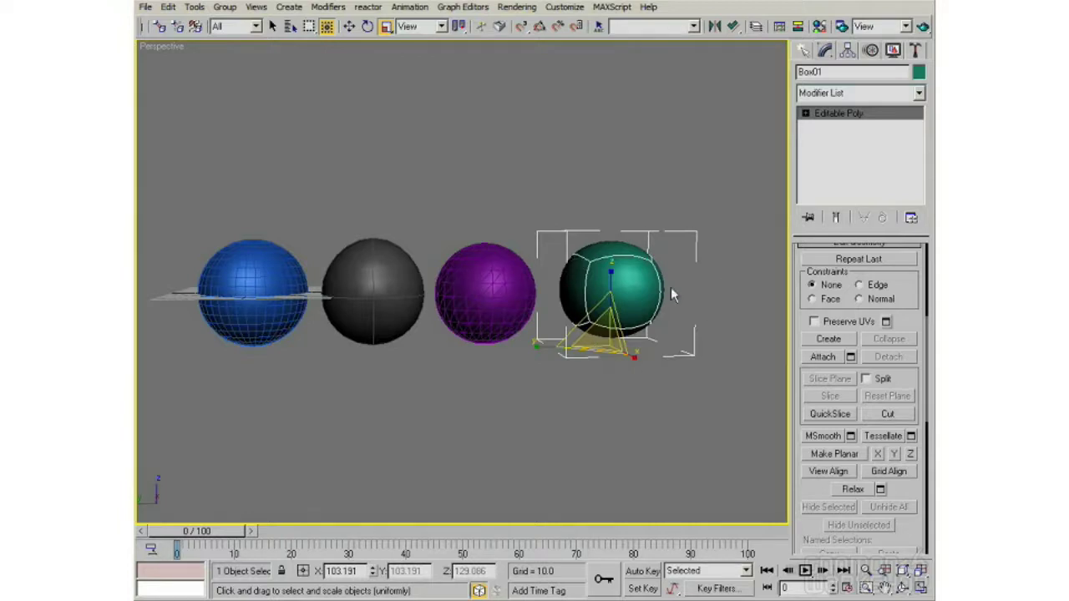
scroll(886, 341, up, 5)
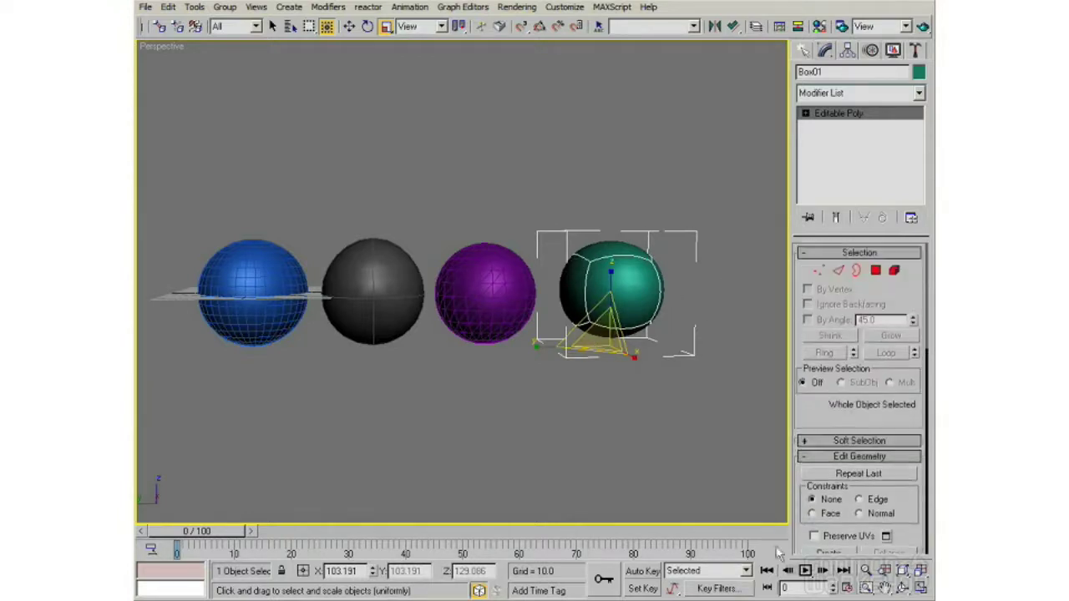
At Polygon level, extrude the box's front polygon outward.
click(876, 269)
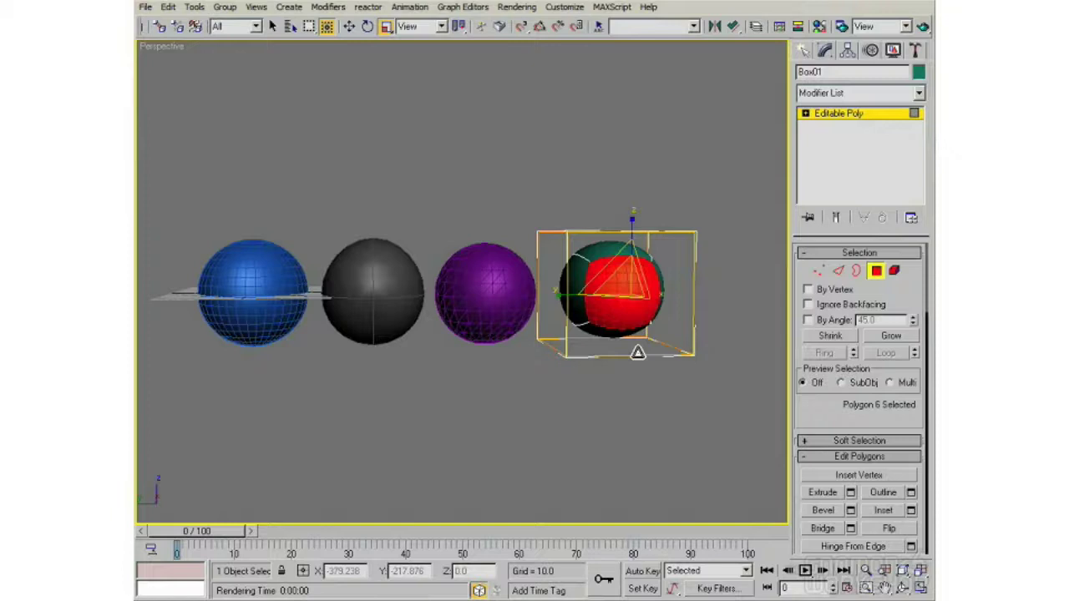
alt+middle_drag(640, 353, 652, 377)
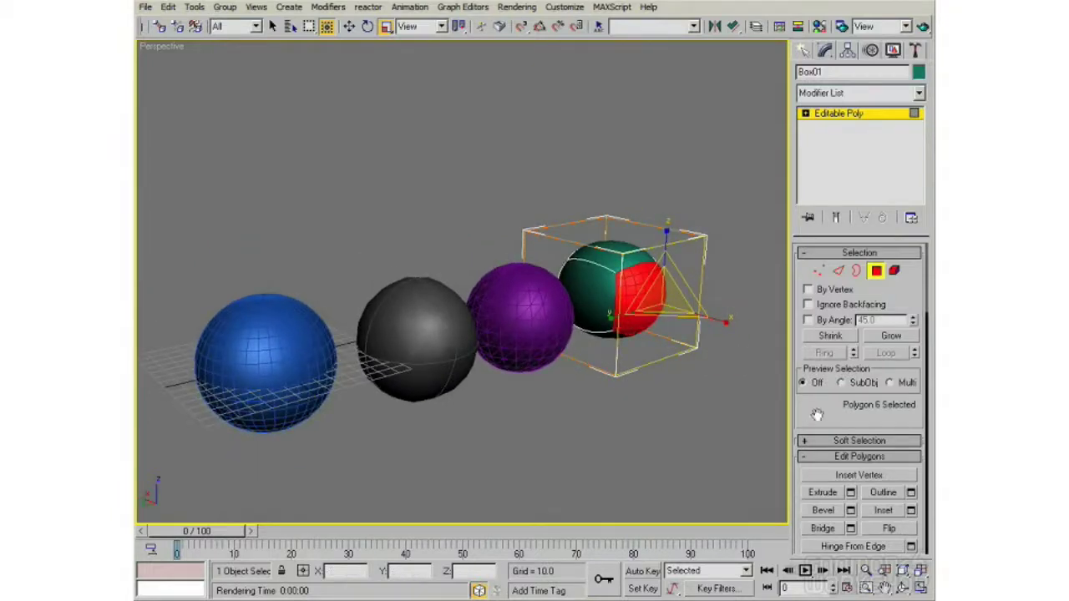
scroll(825, 336, down, 4)
click(823, 384)
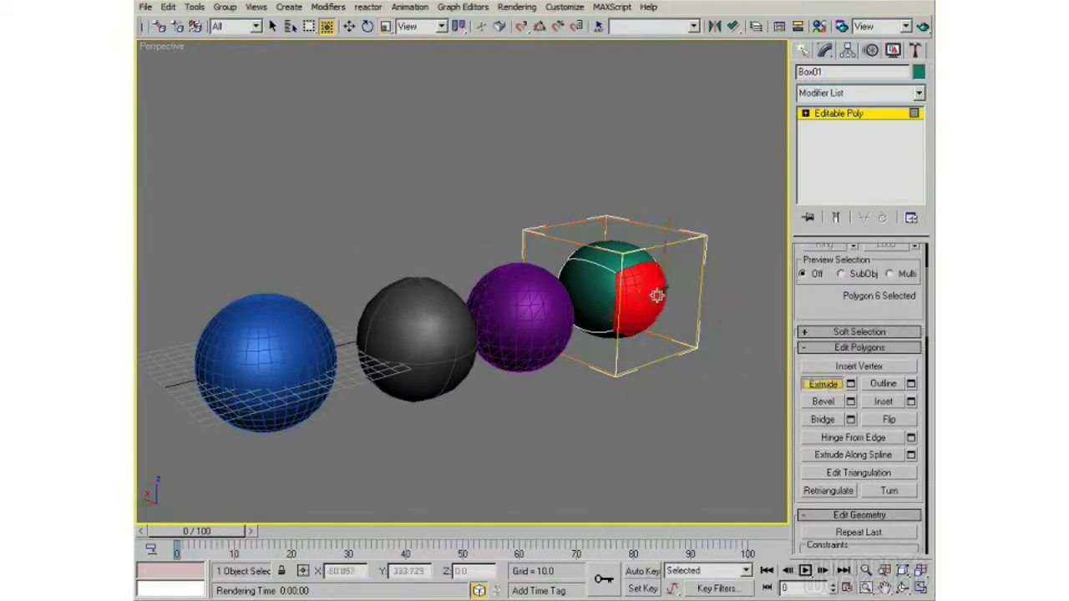
drag(649, 293, 655, 236)
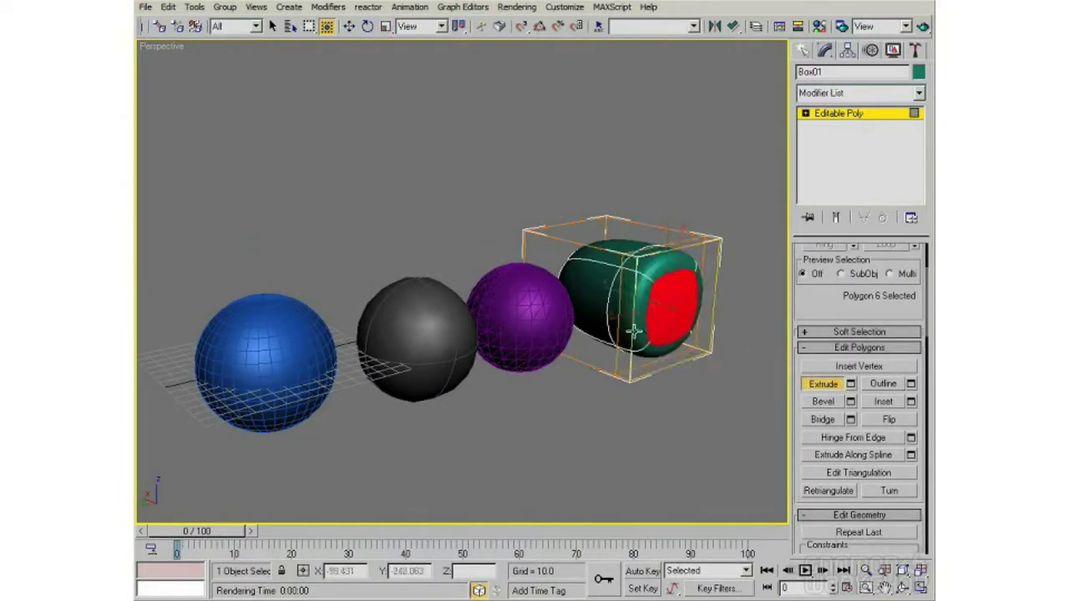
Scale the extruded polygon smaller and shift it slightly left along X.
alt+middle_drag(578, 343, 656, 317)
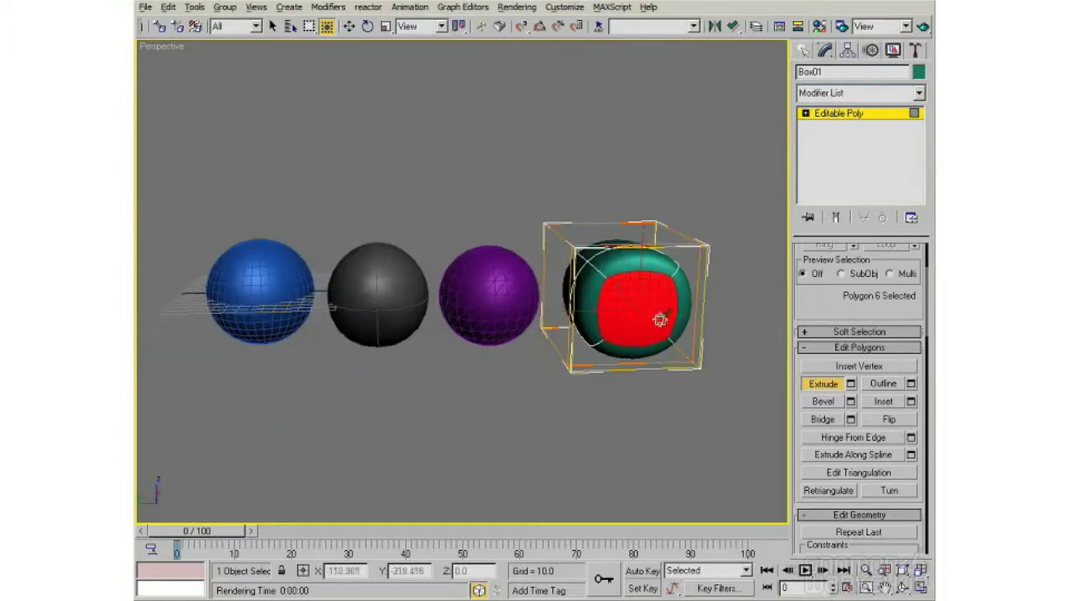
key(r)
drag(635, 307, 652, 375)
alt+middle_drag(653, 375, 731, 316)
key(w)
drag(628, 294, 602, 298)
alt+middle_drag(602, 298, 620, 334)
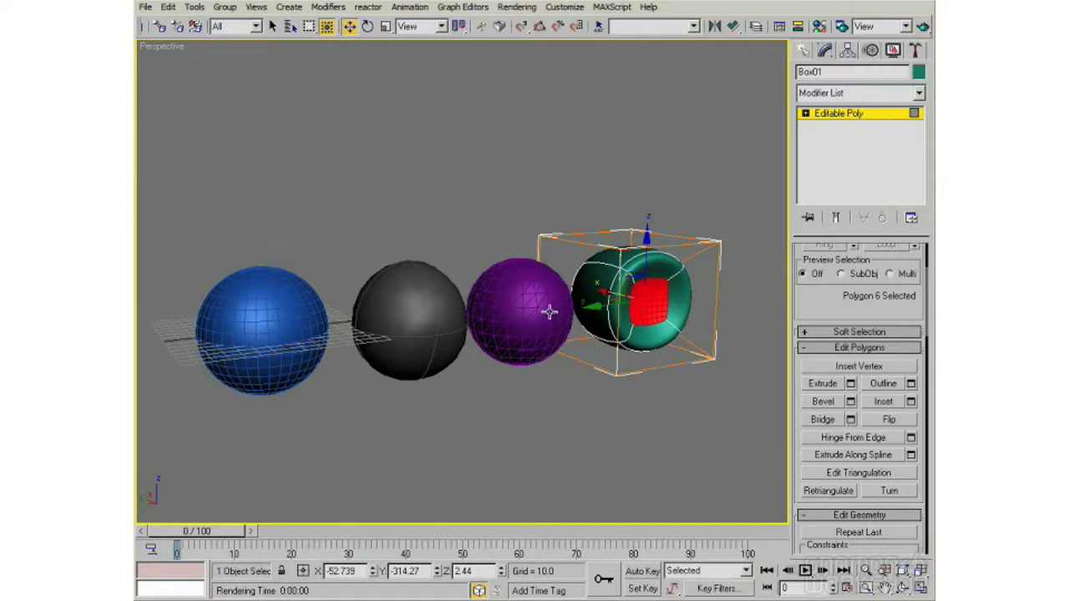
middle_drag(550, 312, 556, 314)
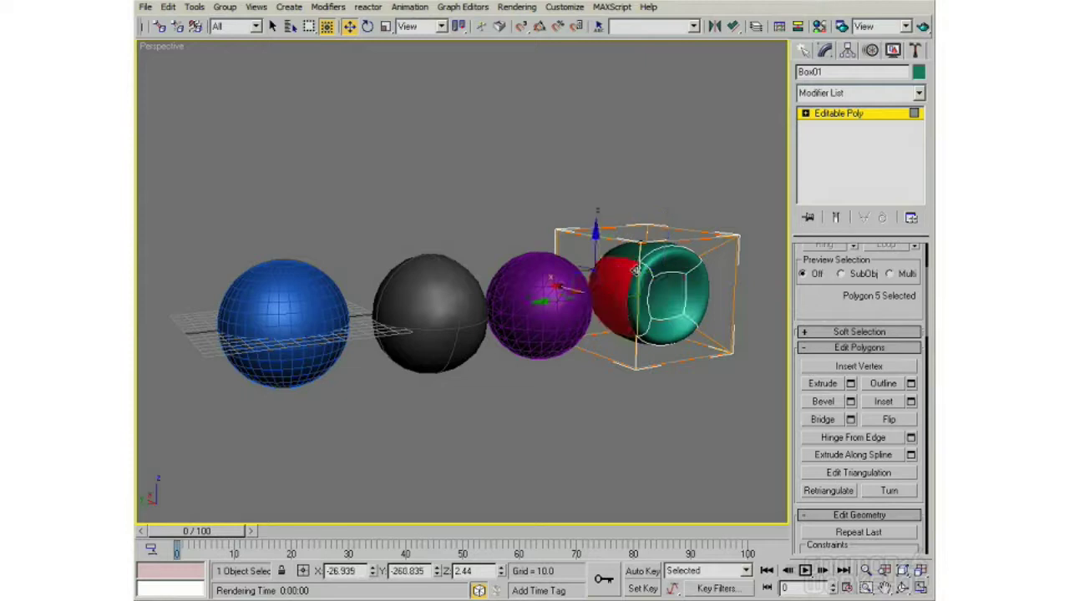
click(673, 252)
click(612, 290)
click(665, 289)
click(693, 288)
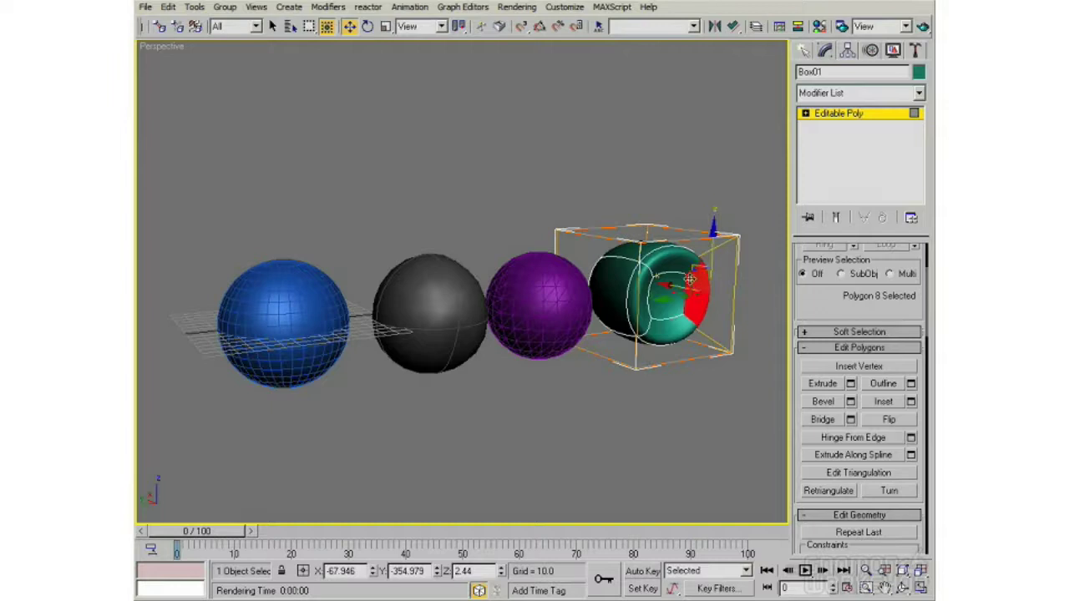
click(667, 257)
click(635, 298)
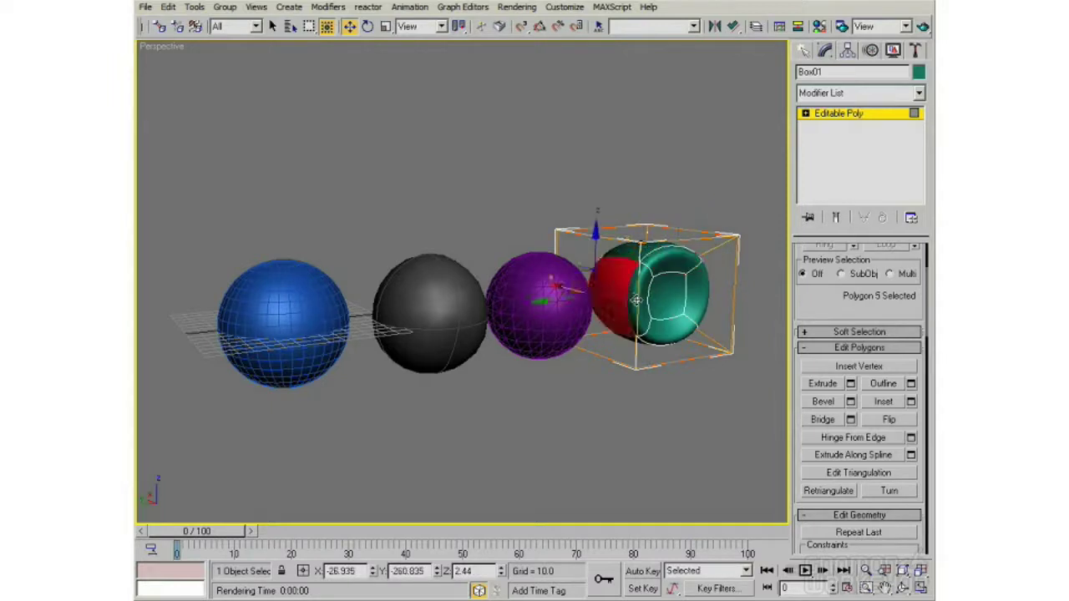
click(634, 298)
click(661, 311)
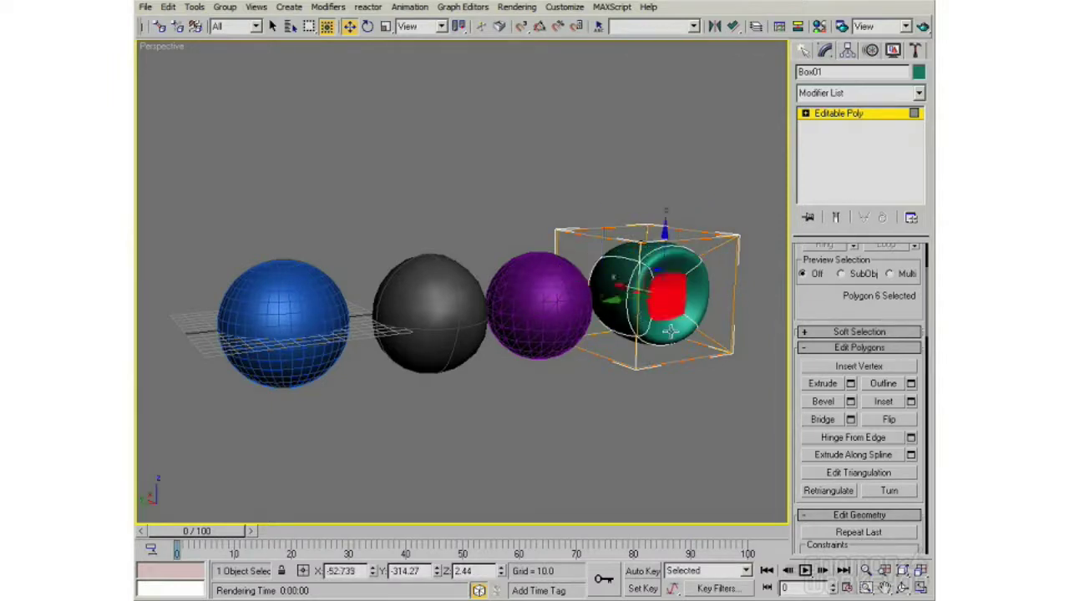
middle_drag(670, 331, 663, 328)
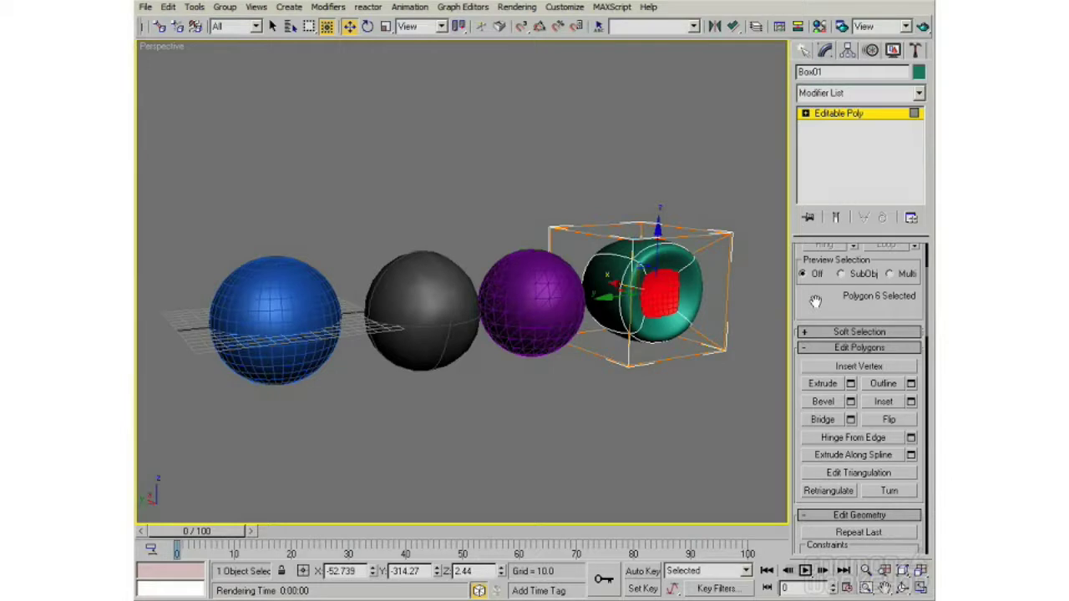
drag(803, 310, 807, 443)
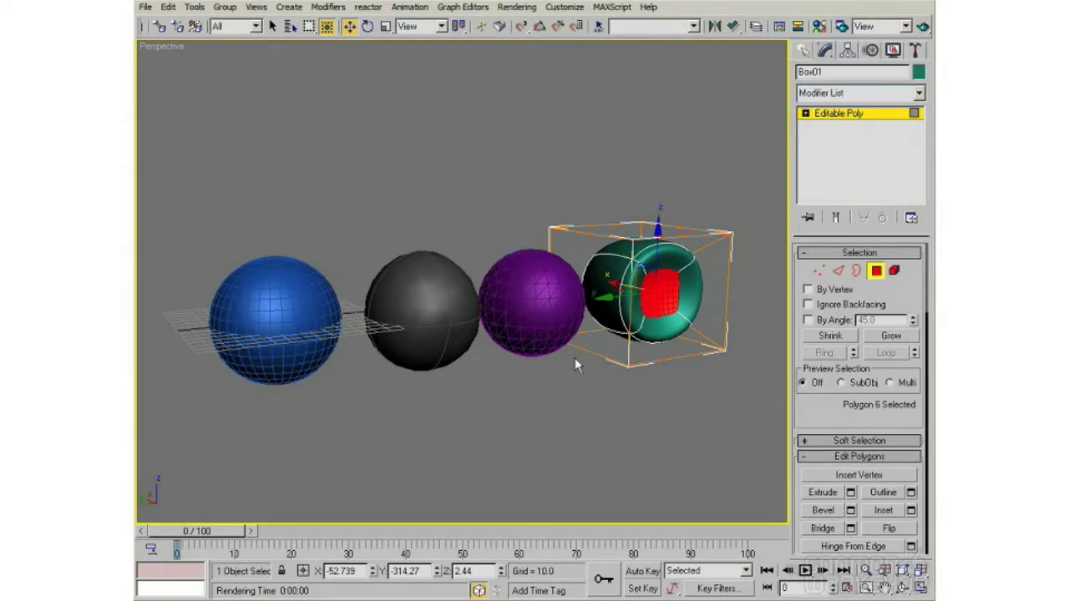
Draw a cylinder in front of the purple sphere.
scroll(575, 357, down, 5)
alt+middle_drag(583, 311, 580, 330)
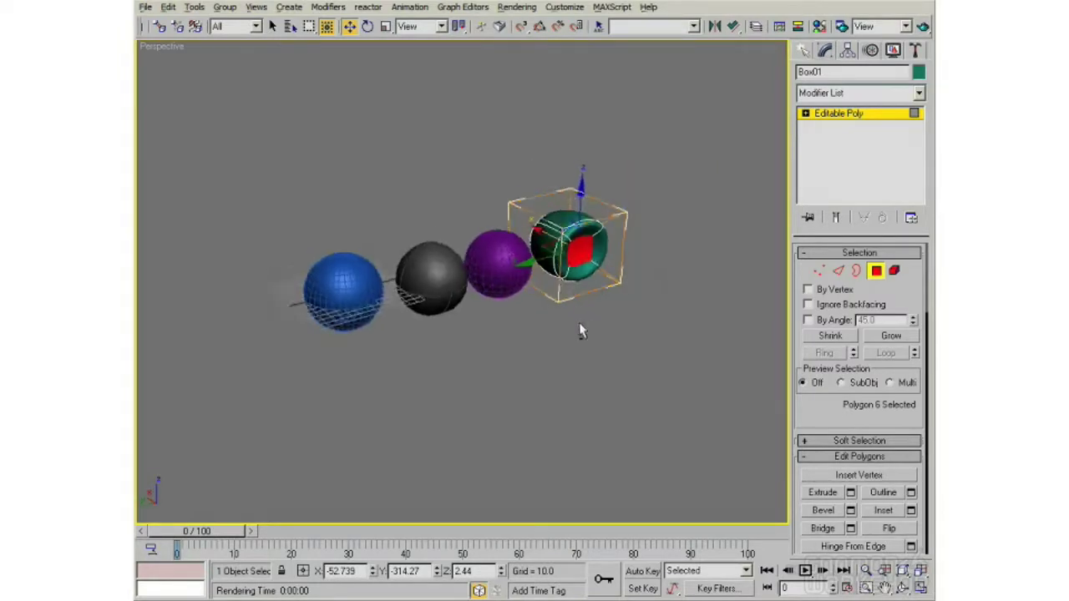
click(802, 52)
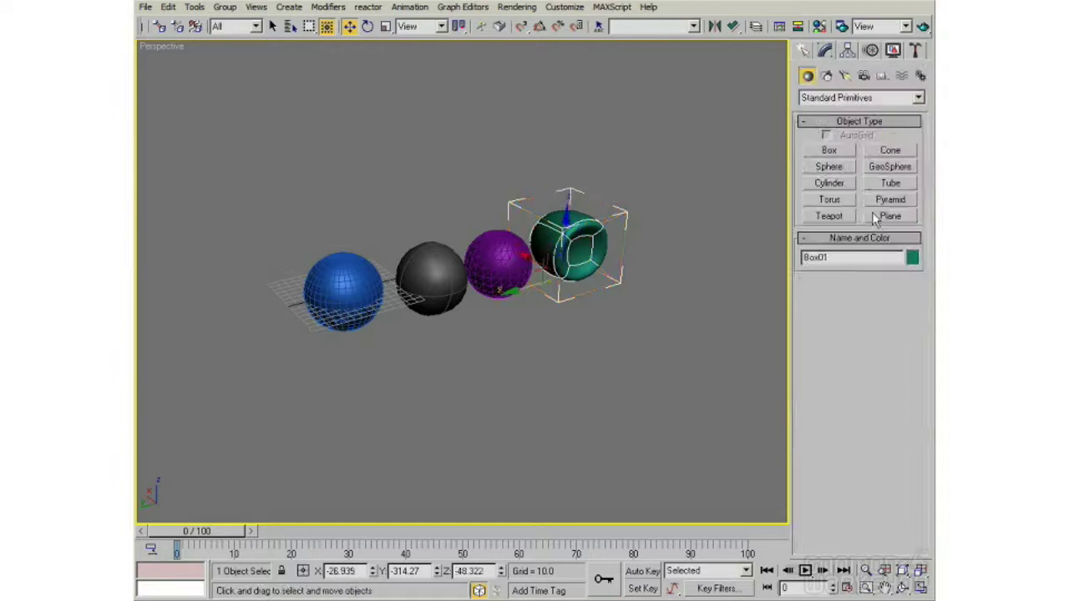
click(830, 183)
drag(528, 349, 561, 360)
key(w)
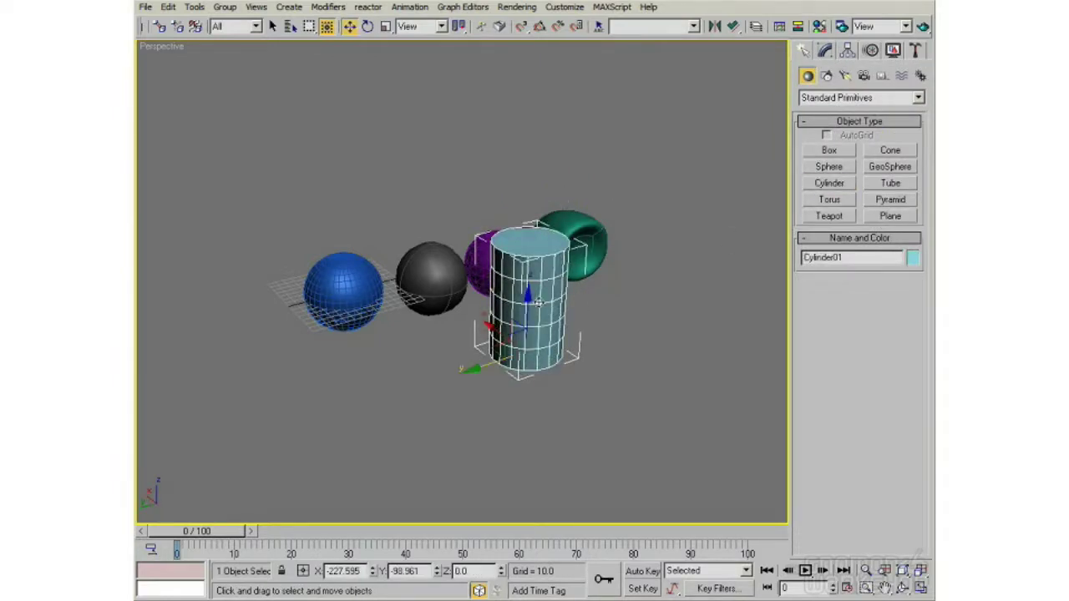
Convert Cylinder01 to an Editable Poly.
right_click(547, 305)
mouse_move(601, 449)
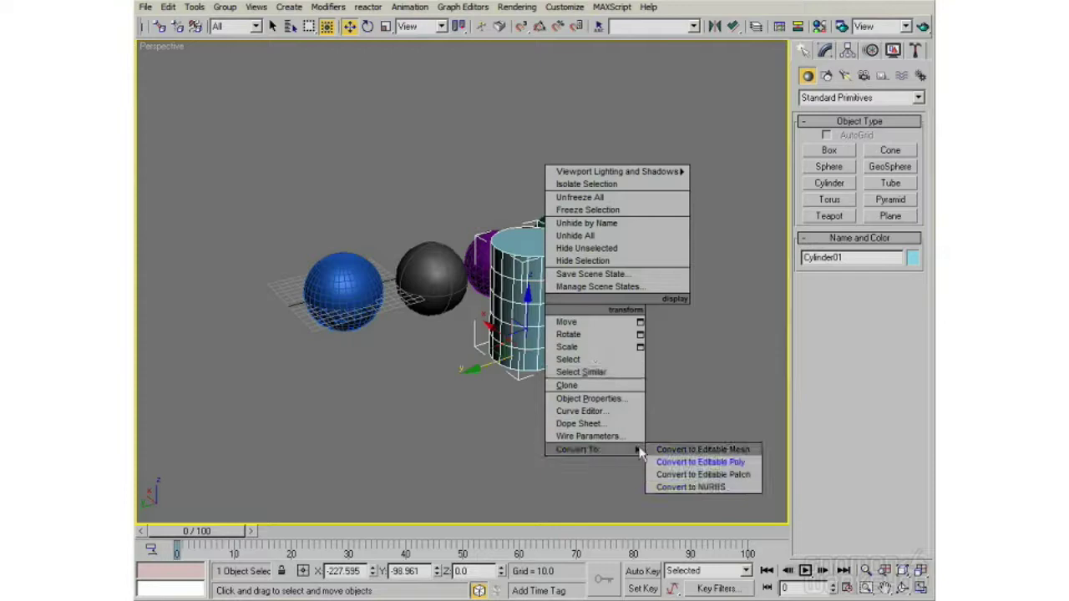
click(705, 461)
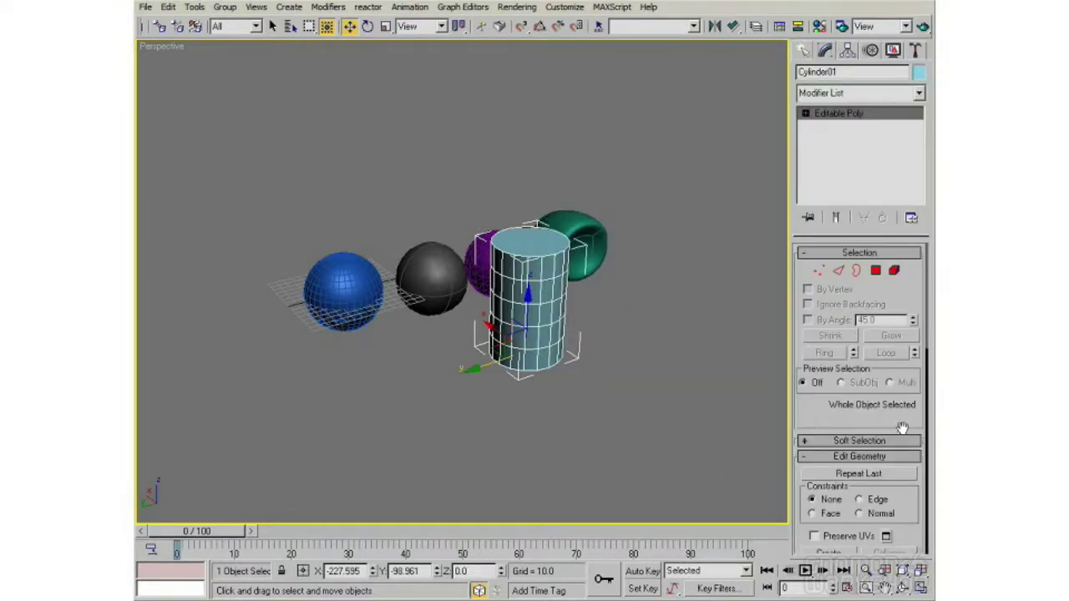
Open the Modifier List dropdown for the Editable Poly Cylinder01.
scroll(889, 426, down, 10)
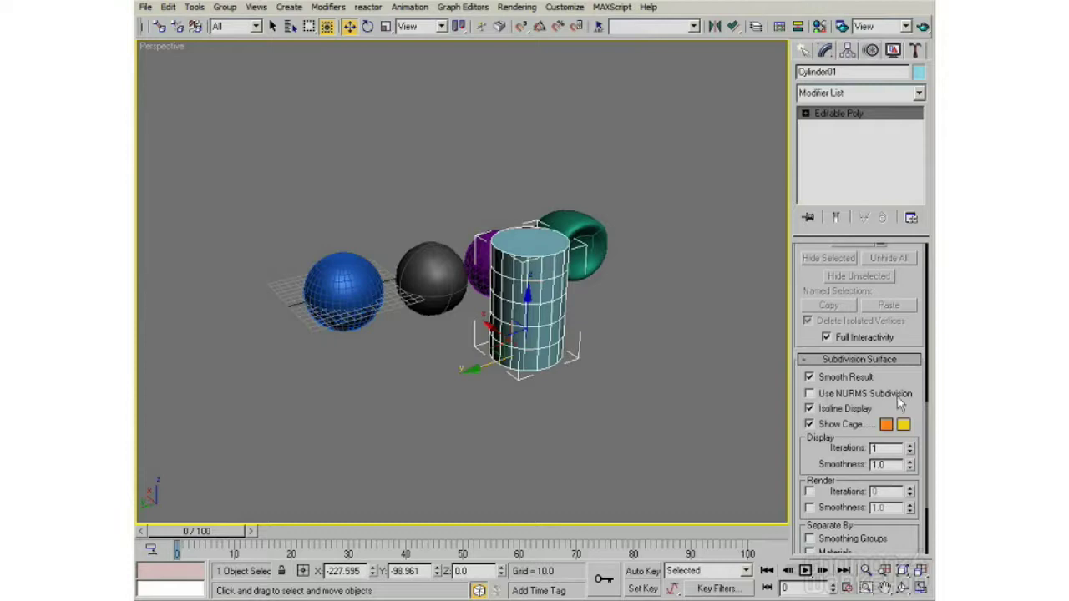
scroll(900, 294, up, 6)
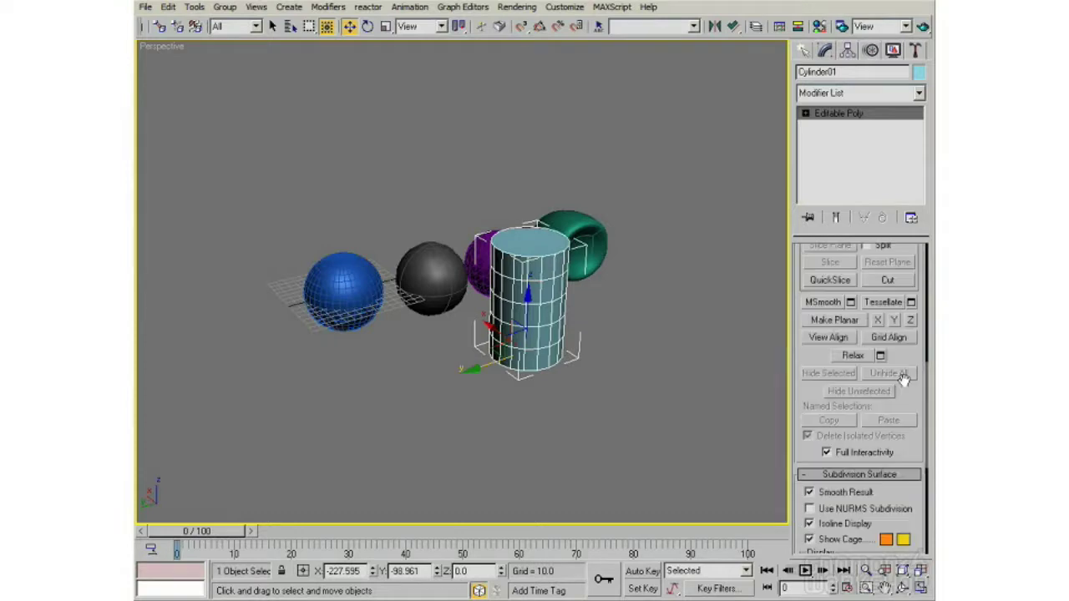
click(850, 93)
scroll(925, 496, down, 15)
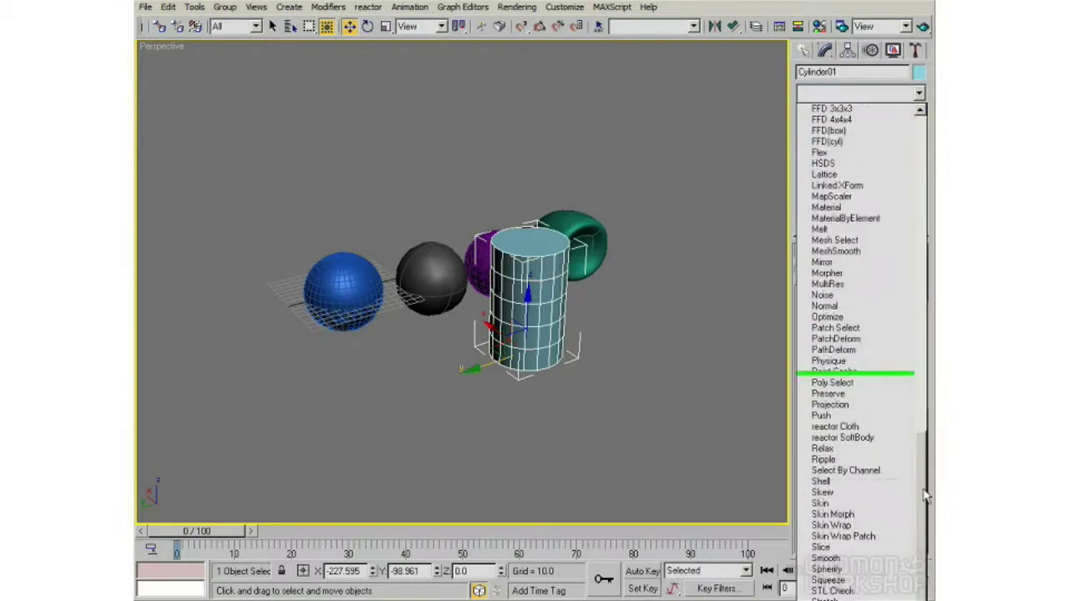
Add a MeshSmooth modifier with NURMS subdivision to Cylinder01, then delete the cylinder.
click(850, 252)
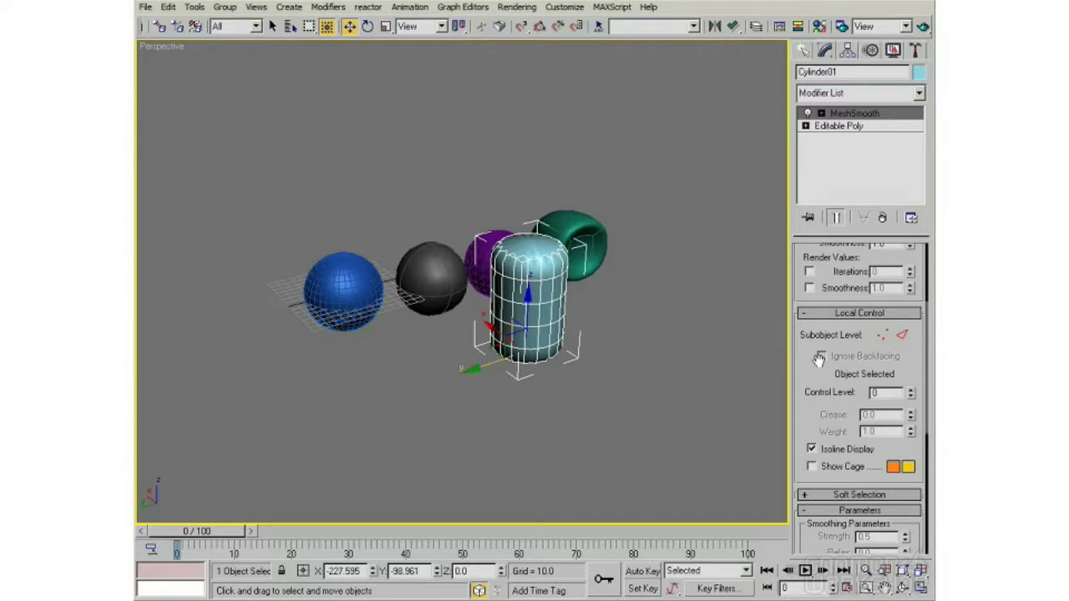
drag(819, 357, 823, 514)
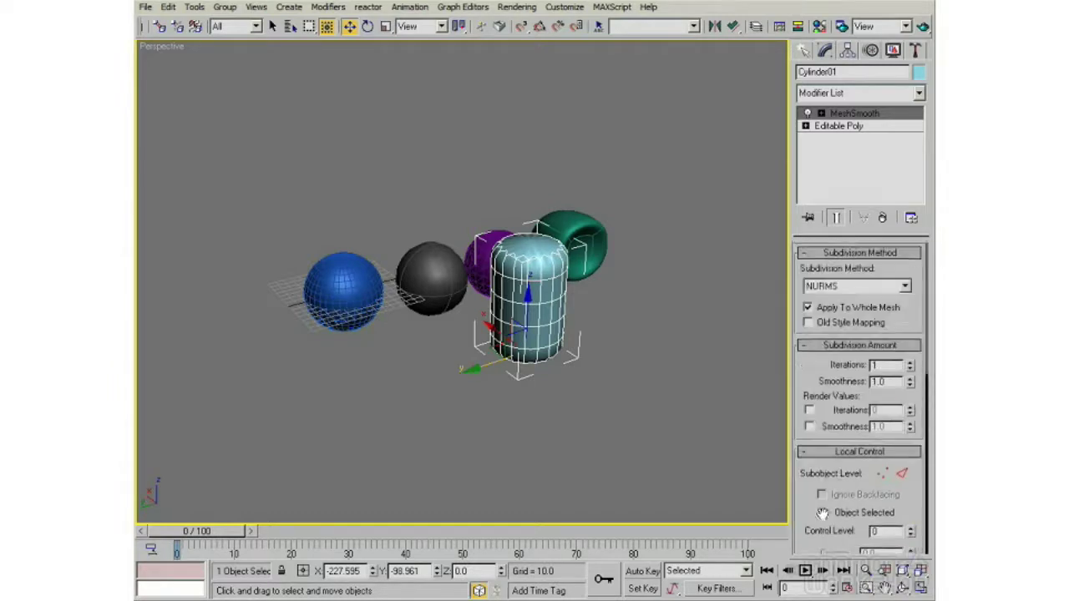
click(838, 287)
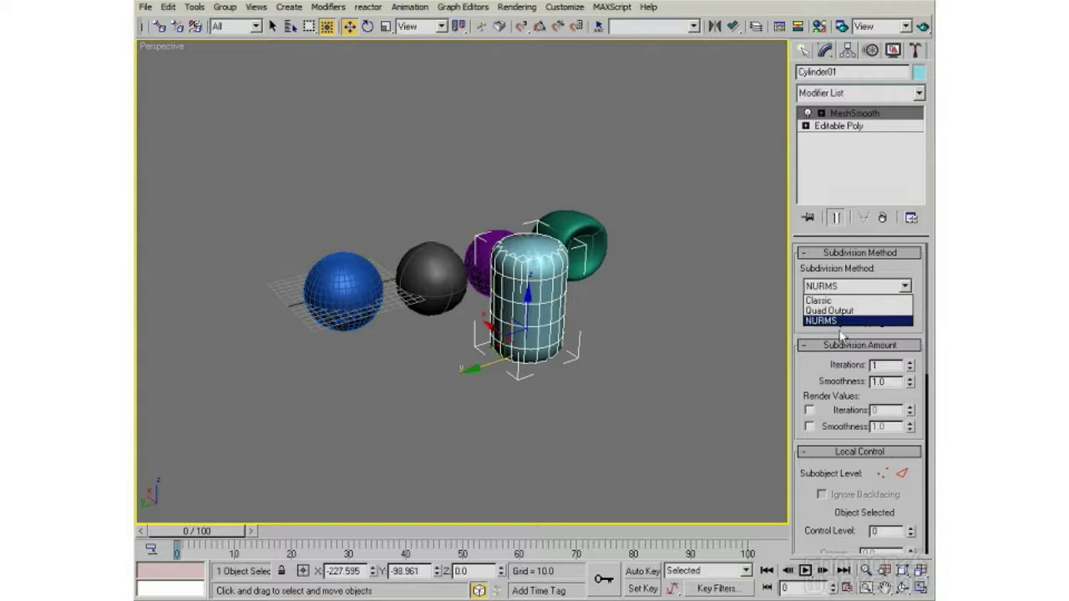
click(814, 376)
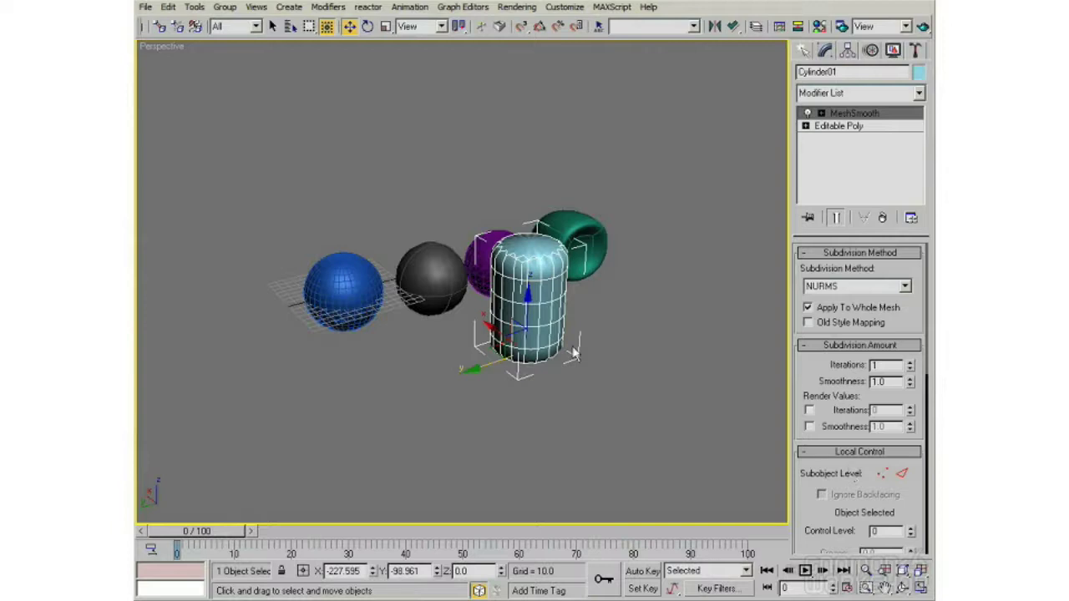
key(Delete)
Select the green Box01 and pick one of its top edges in Edge sub-object mode.
middle_drag(541, 301, 490, 347)
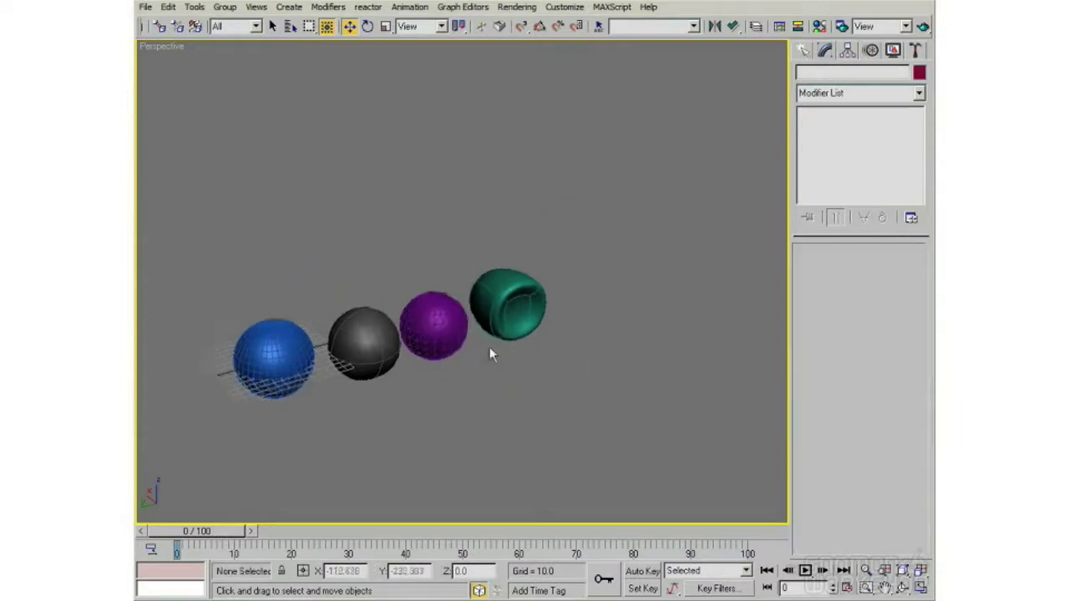
scroll(489, 347, up, 10)
click(649, 316)
mouse_move(649, 316)
alt+middle_down()
mouse_move(573, 251)
mouse_move(637, 299)
alt+middle_up()
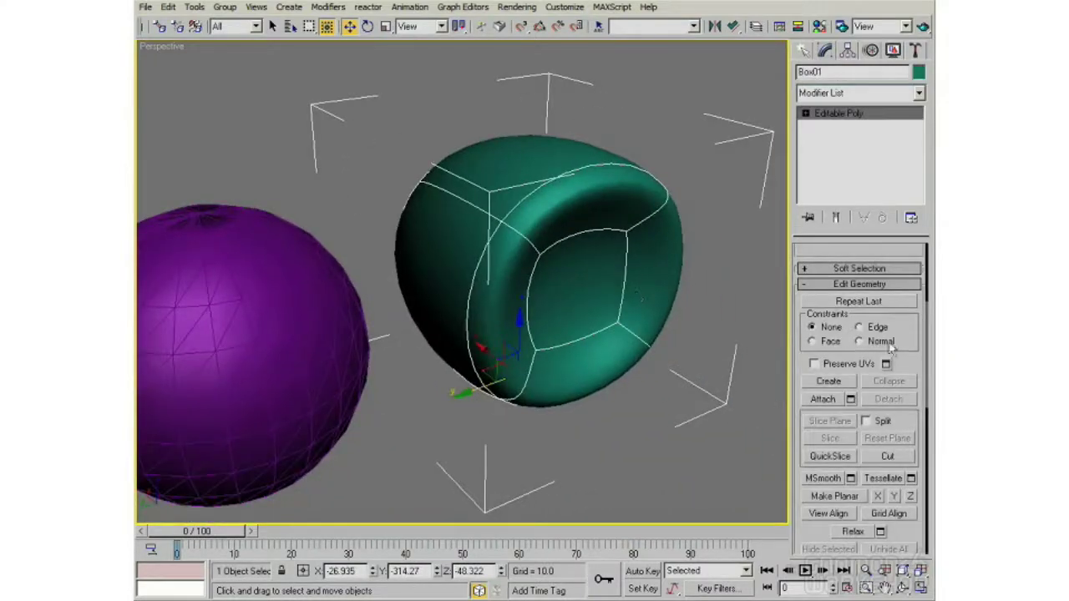
drag(916, 342, 906, 251)
scroll(869, 267, up, 5)
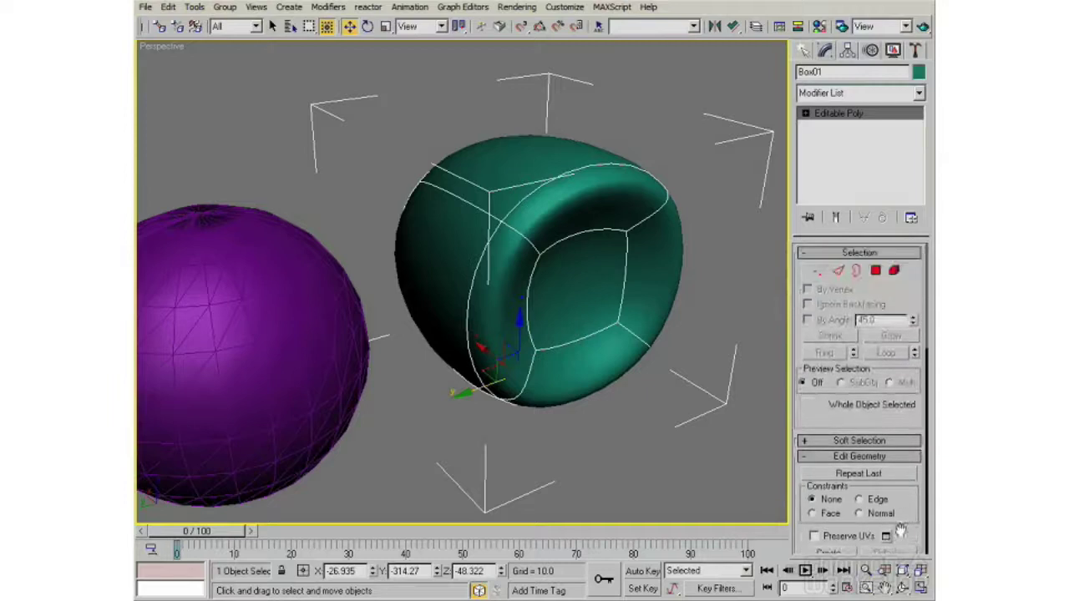
click(839, 272)
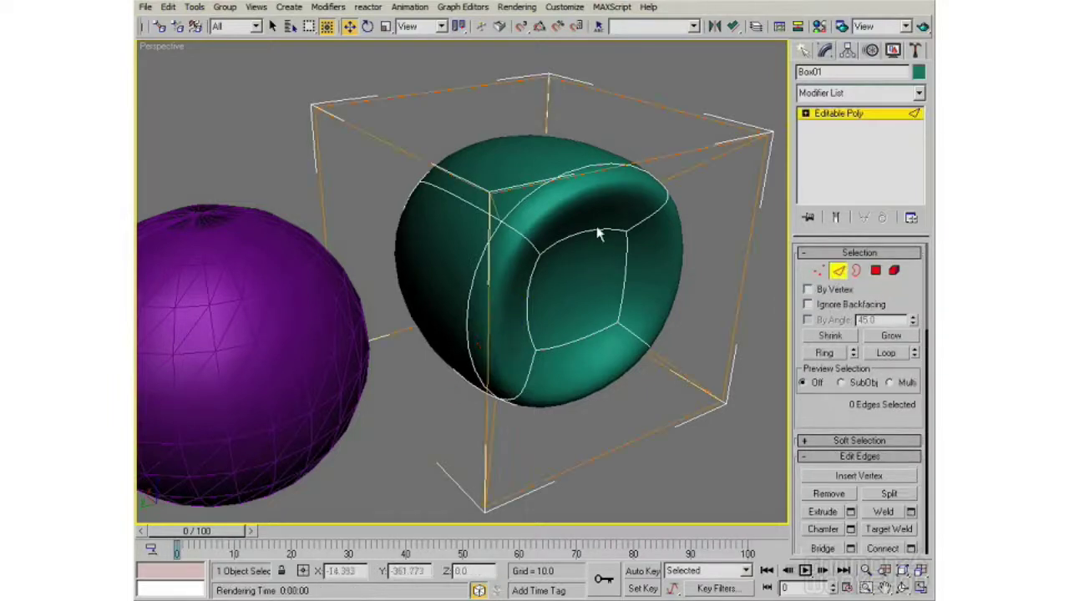
click(601, 173)
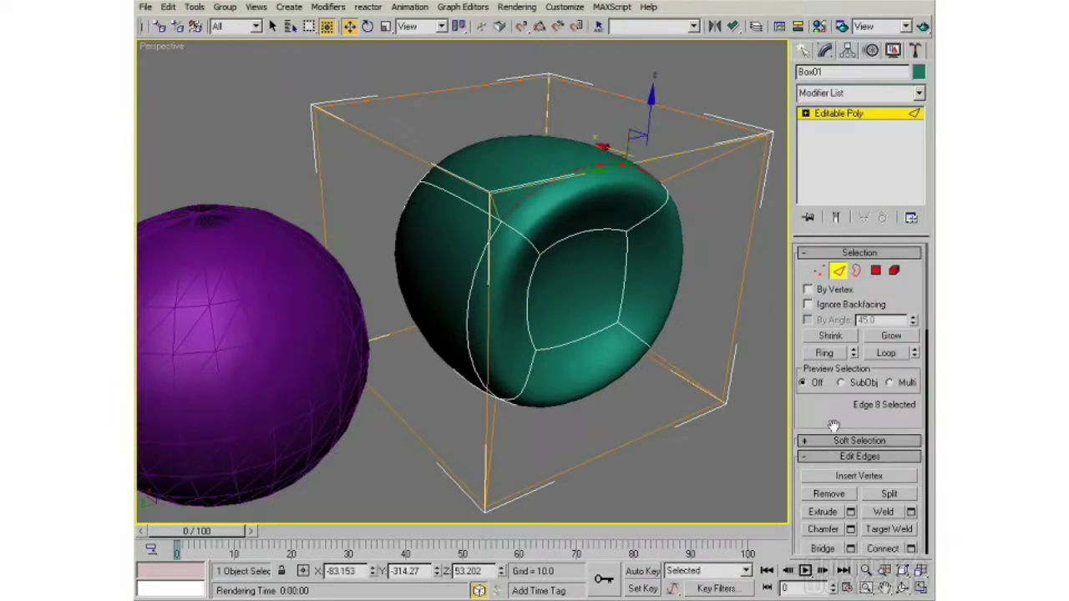
Set the selected edge's Crease value to 0.09.
drag(823, 422, 820, 227)
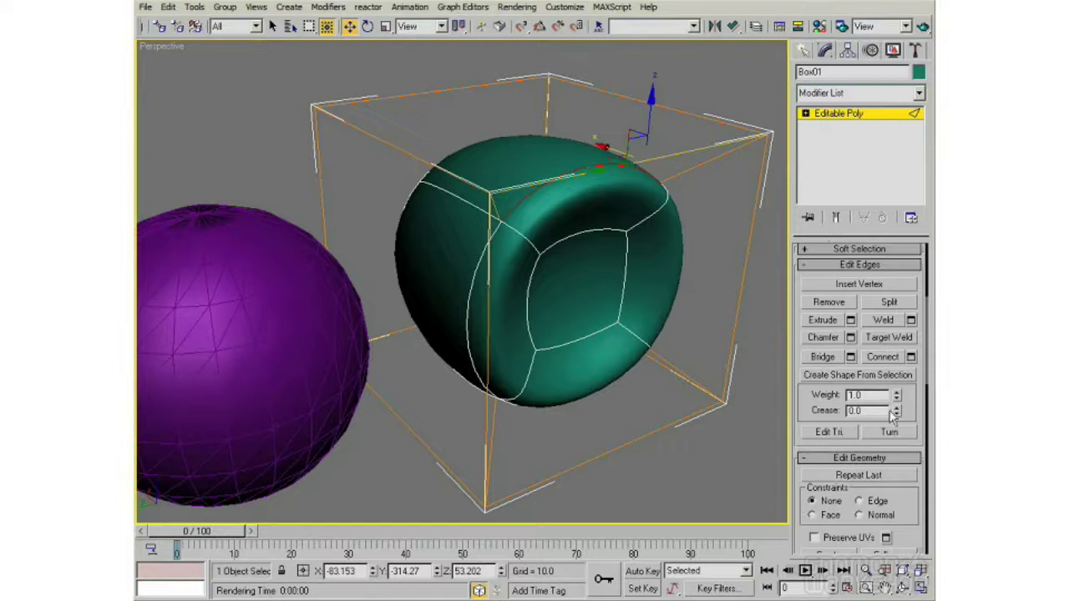
mouse_move(898, 403)
mouse_down()
mouse_move(892, 415)
mouse_move(897, 389)
mouse_up()
alt+middle_drag(720, 344, 654, 345)
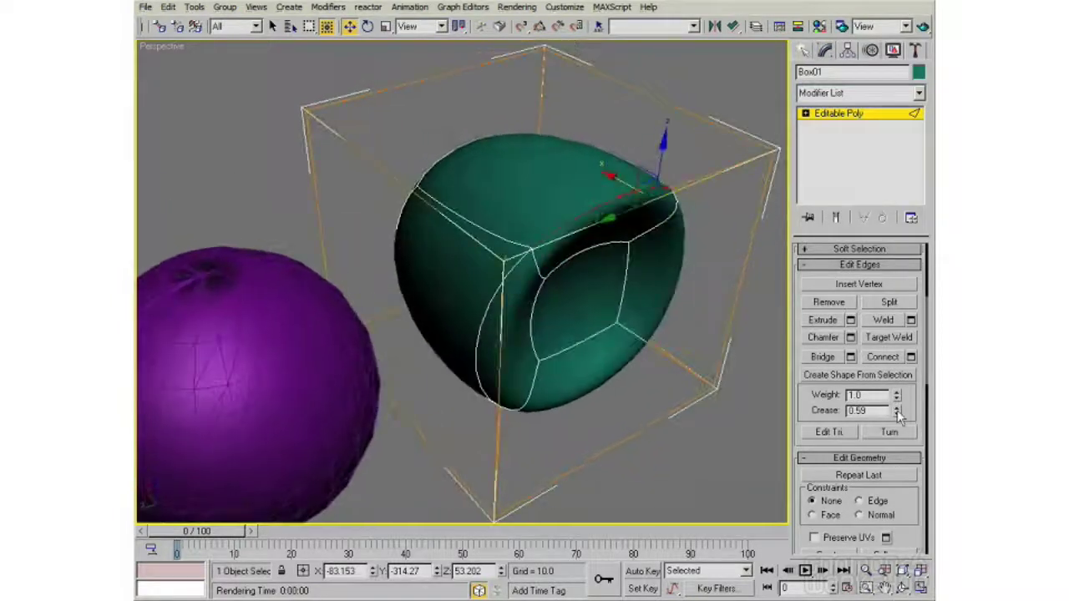
drag(895, 408, 882, 437)
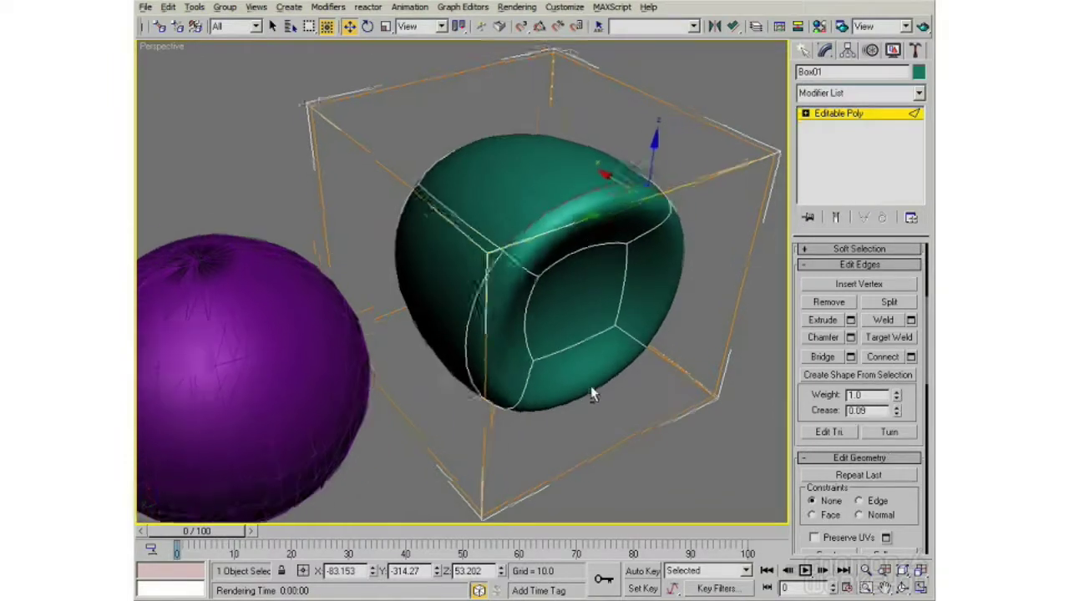
alt+middle_drag(568, 384, 655, 328)
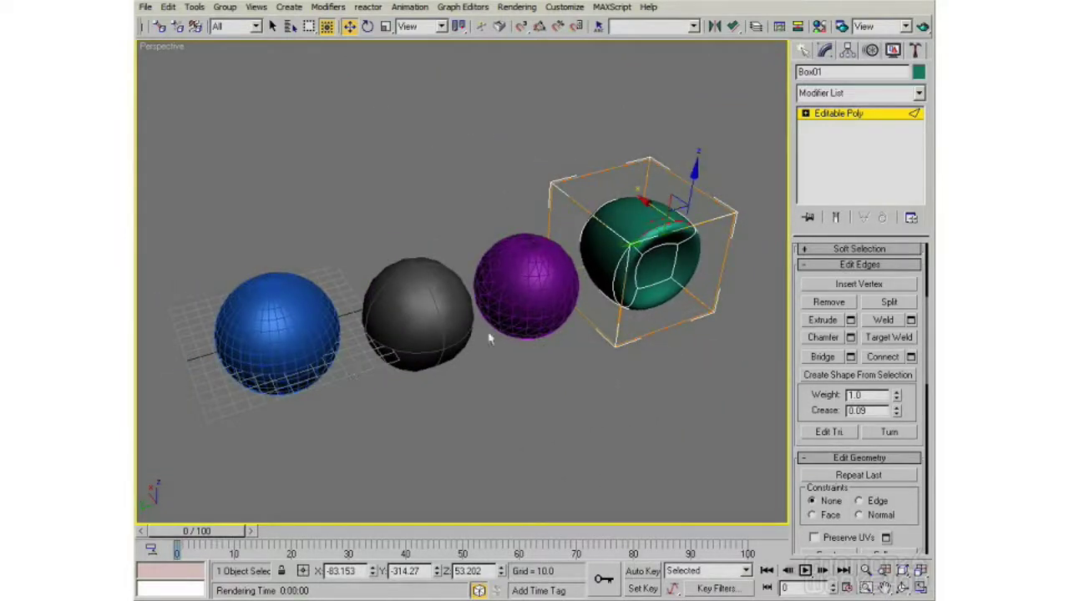